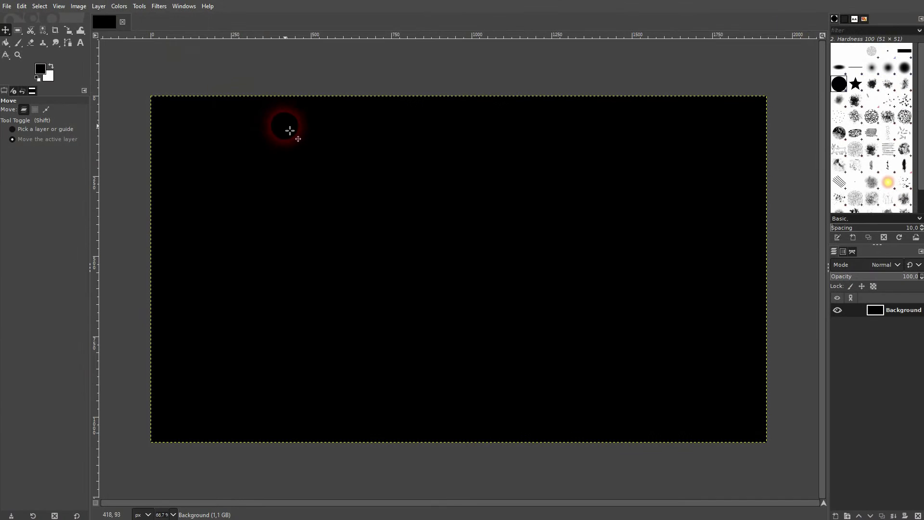
Set the foreground colour to medium blue (about 2462b3) and bucket-fill the black canvas with it.
{"action": "left_click", "coordinate": [42, 68]}
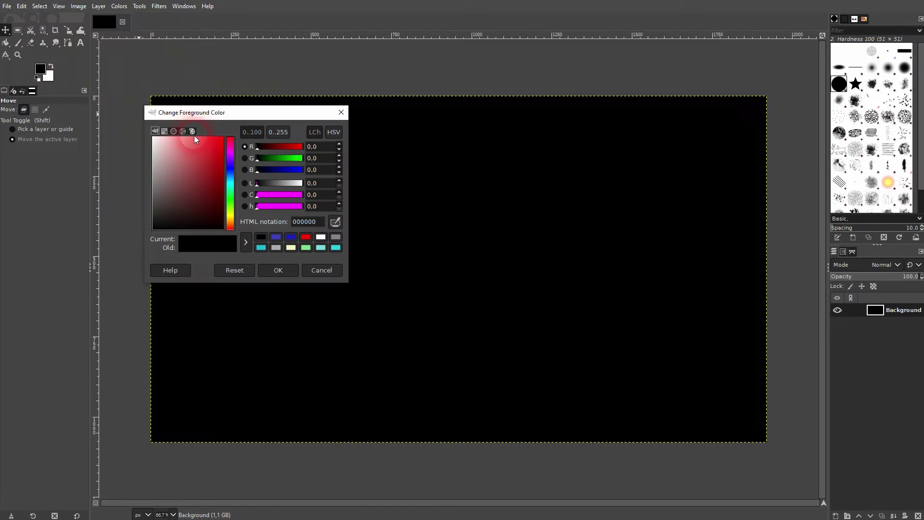
{"action": "left_click", "coordinate": [209, 164]}
{"action": "left_click_drag", "start_coordinate": [229, 175], "coordinate": [209, 164]}
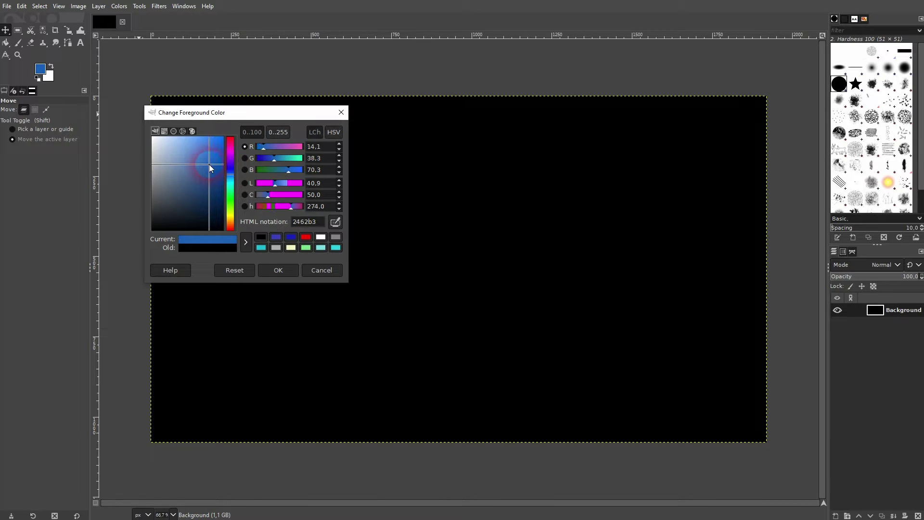
{"action": "left_click", "coordinate": [278, 270]}
{"action": "left_click", "coordinate": [18, 55]}
{"action": "left_click", "coordinate": [5, 43]}
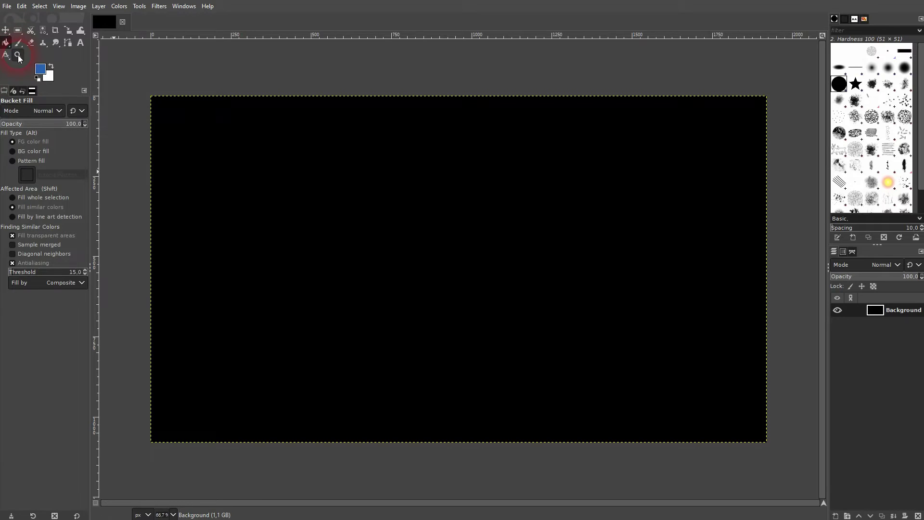
{"action": "left_click", "coordinate": [487, 221]}
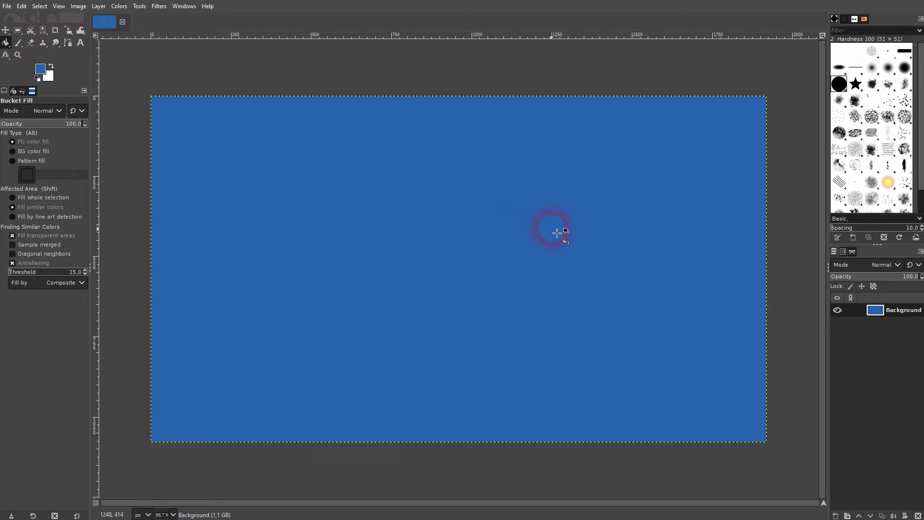
Add a new transparent layer named 'checkerbord'.
{"action": "left_click", "coordinate": [835, 515]}
{"action": "left_click", "coordinate": [791, 490]}
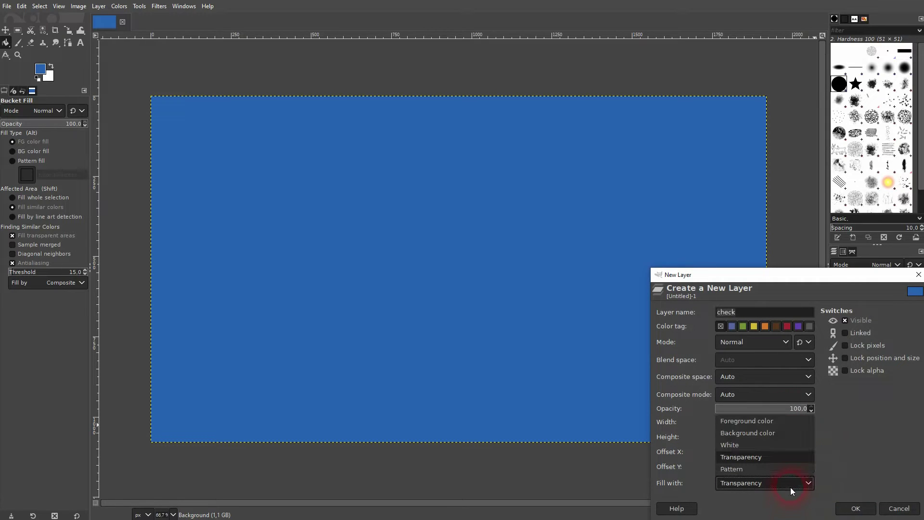
{"action": "left_click", "coordinate": [759, 376]}
{"action": "left_click", "coordinate": [754, 315]}
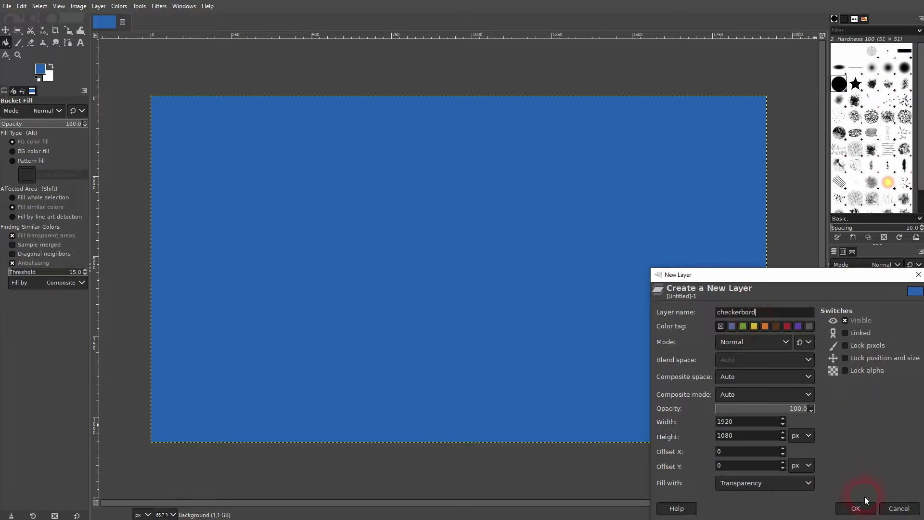
{"action": "left_click", "coordinate": [870, 512]}
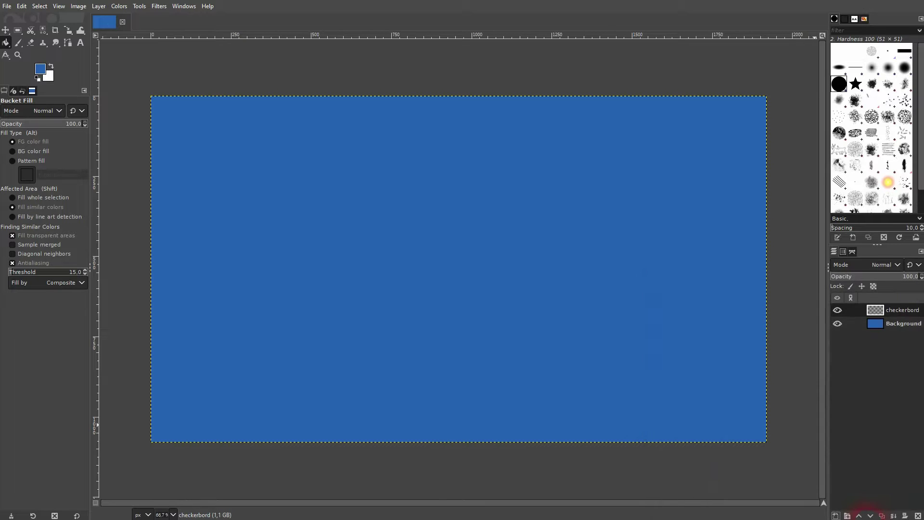
Render a Checkerboard pattern on it with black as Color 1 and 217-pixel squares.
{"action": "left_click", "coordinate": [159, 7]}
{"action": "mouse_move", "coordinate": [217, 212]}
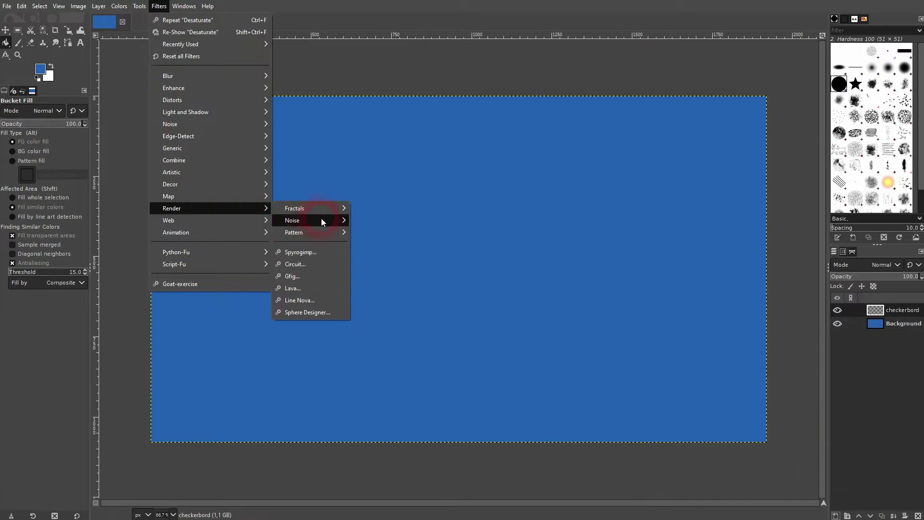
{"action": "mouse_move", "coordinate": [320, 232]}
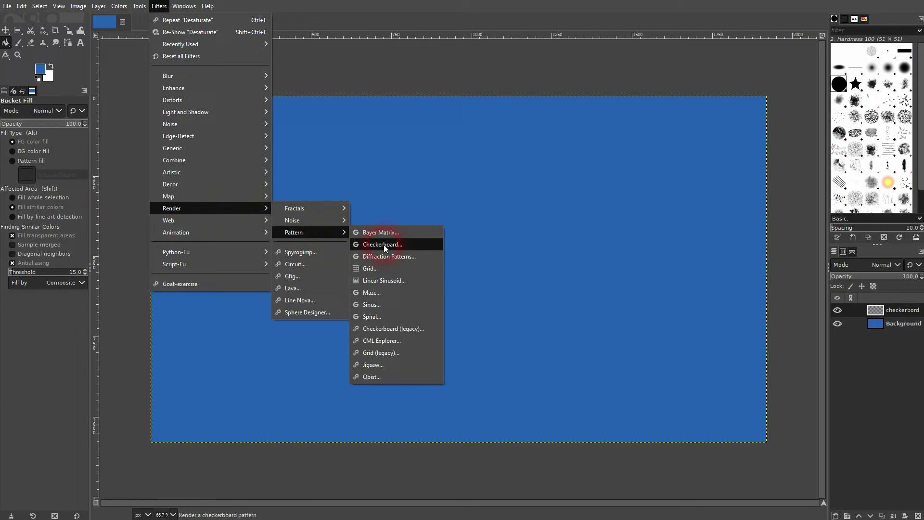
{"action": "left_click", "coordinate": [383, 245]}
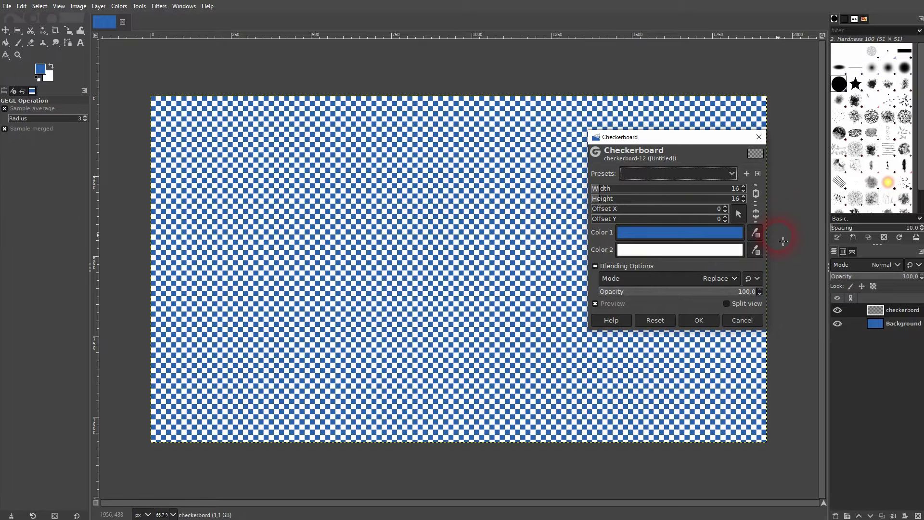
{"action": "left_click", "coordinate": [648, 233]}
{"action": "left_click_drag", "start_coordinate": [600, 239], "coordinate": [537, 309]}
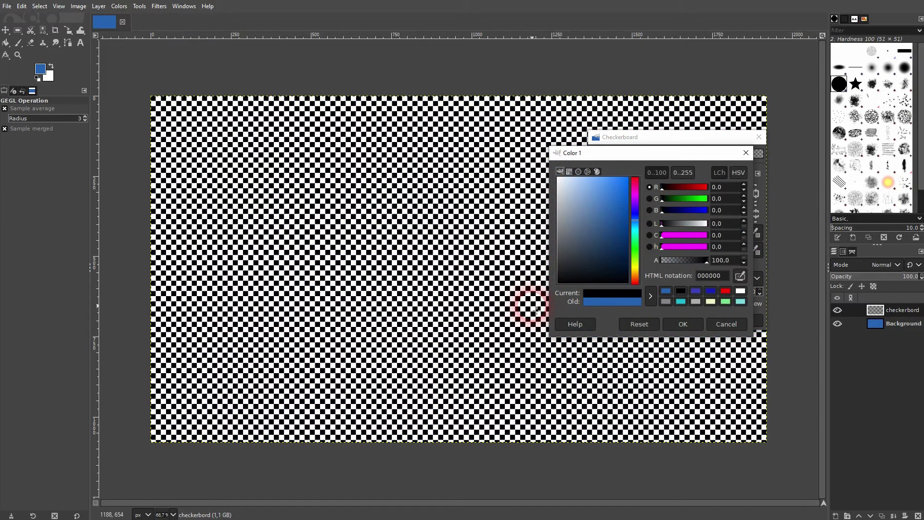
{"action": "left_click", "coordinate": [674, 323]}
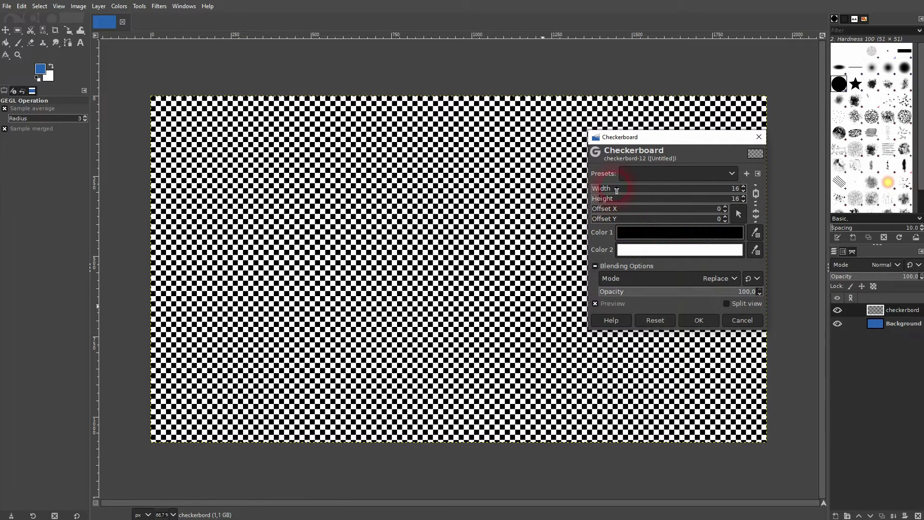
{"action": "left_click_drag", "start_coordinate": [617, 191], "coordinate": [718, 195]}
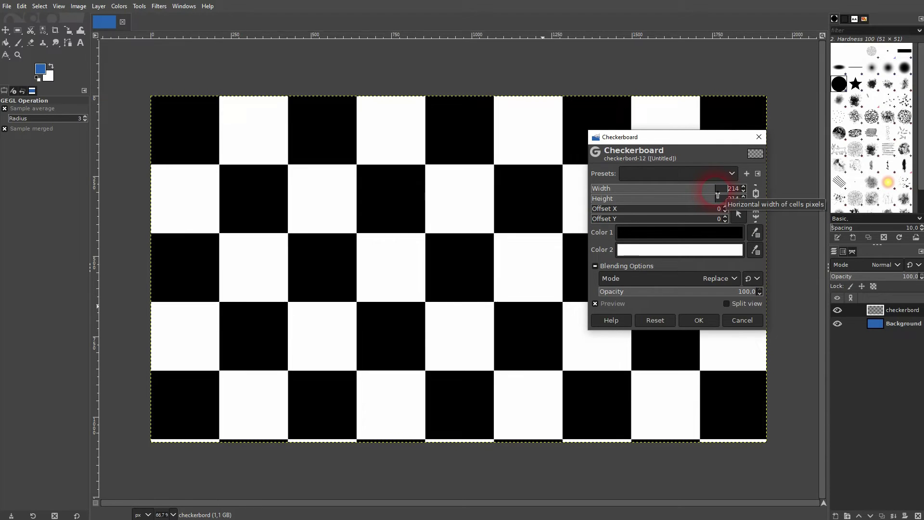
{"action": "left_click", "coordinate": [744, 187]}
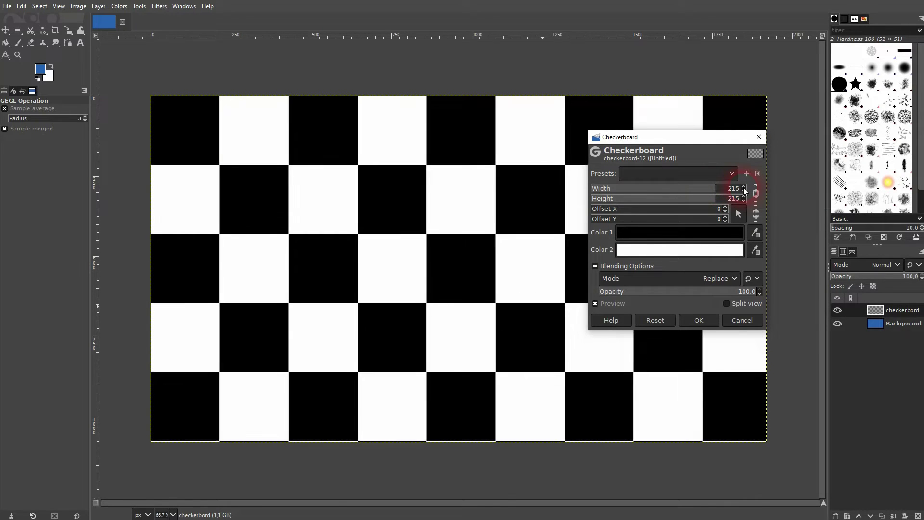
{"action": "left_click", "coordinate": [744, 187]}
{"action": "left_click", "coordinate": [745, 187]}
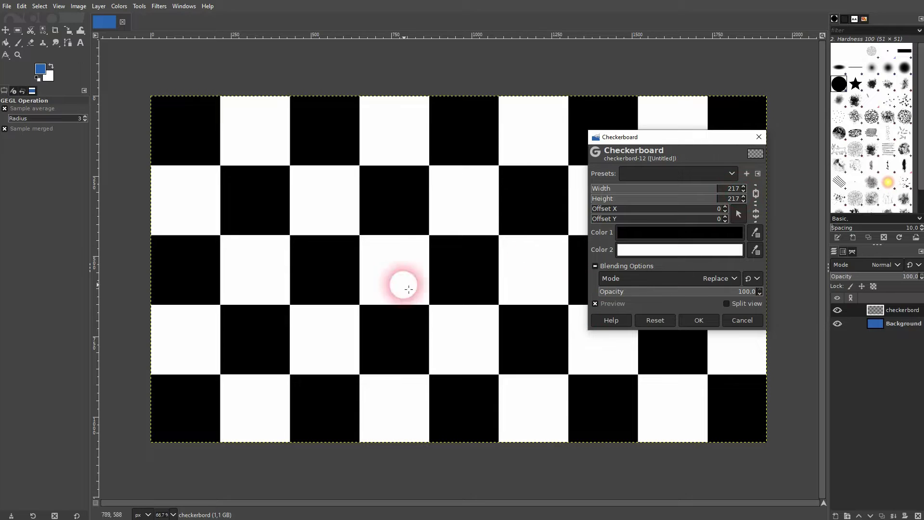
{"action": "left_click", "coordinate": [704, 321]}
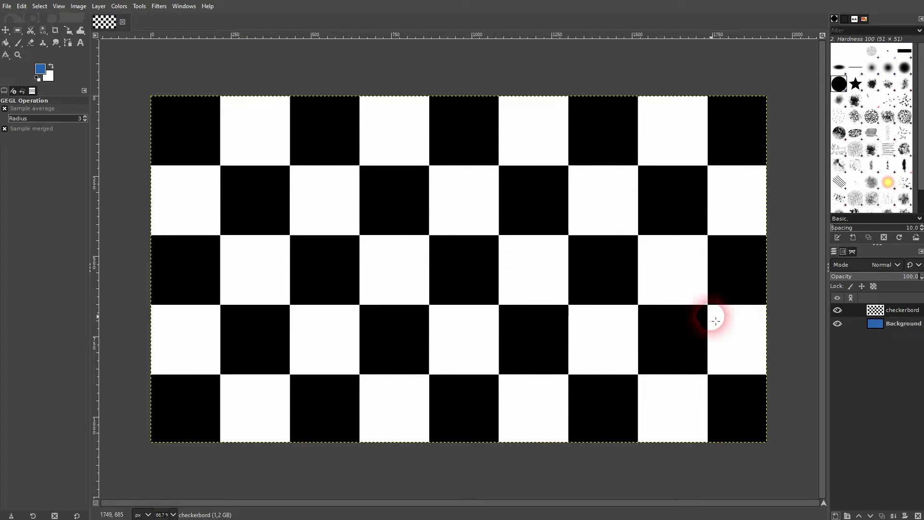
Apply the Edge filter to the checkerboard layer using the Prewitt compass algorithm.
{"action": "left_click", "coordinate": [159, 6]}
{"action": "mouse_move", "coordinate": [230, 136]}
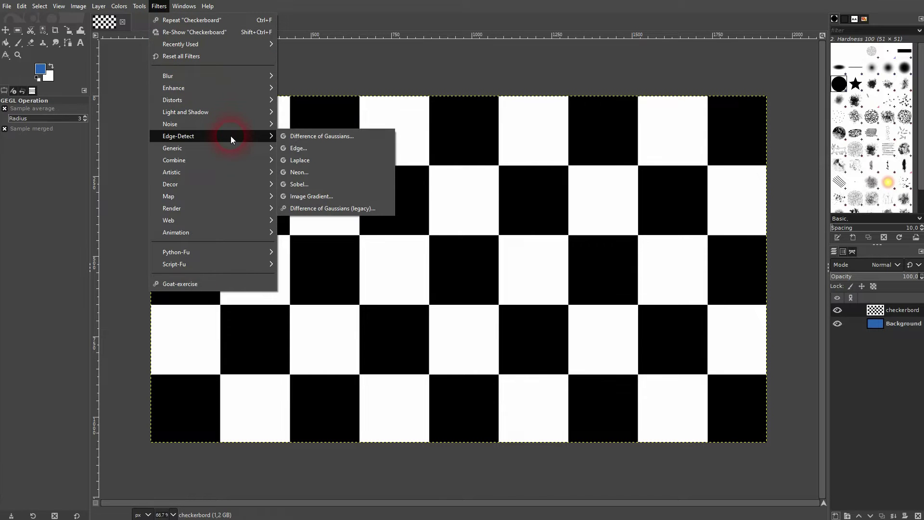
{"action": "left_click", "coordinate": [321, 149]}
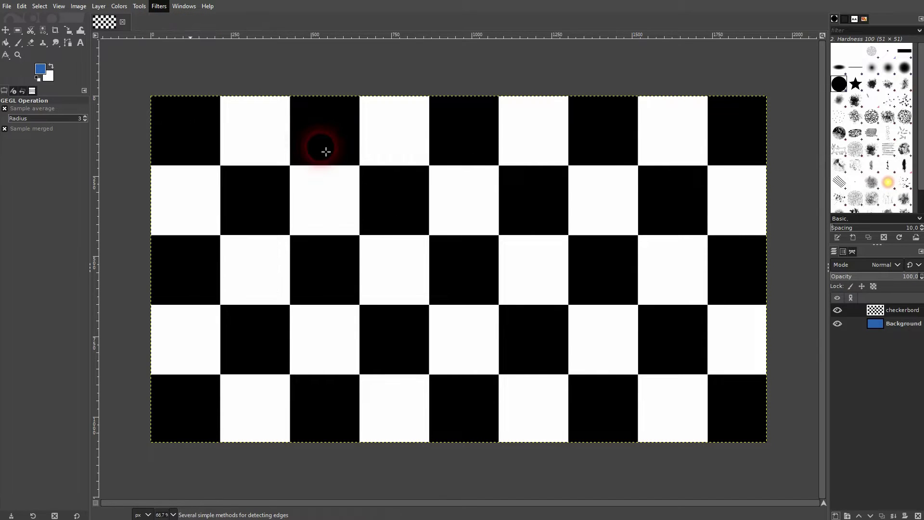
{"action": "left_click", "coordinate": [752, 192]}
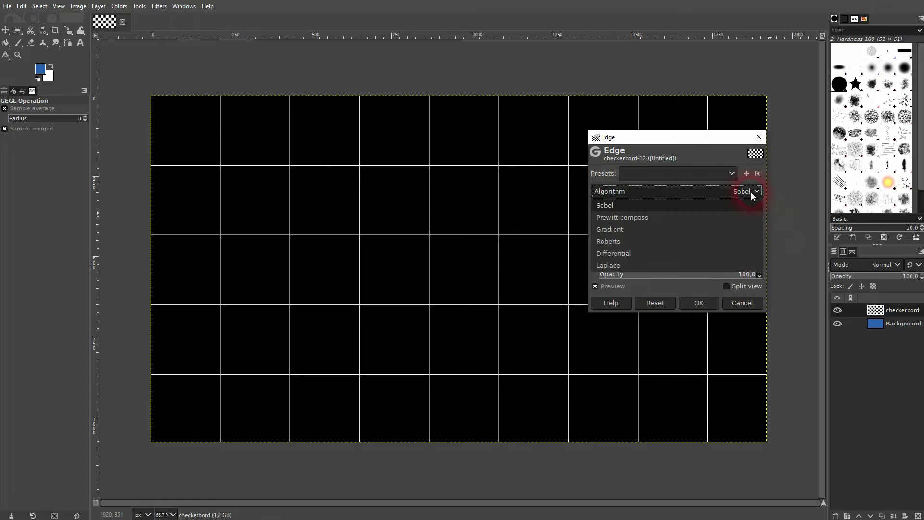
{"action": "left_click", "coordinate": [698, 217]}
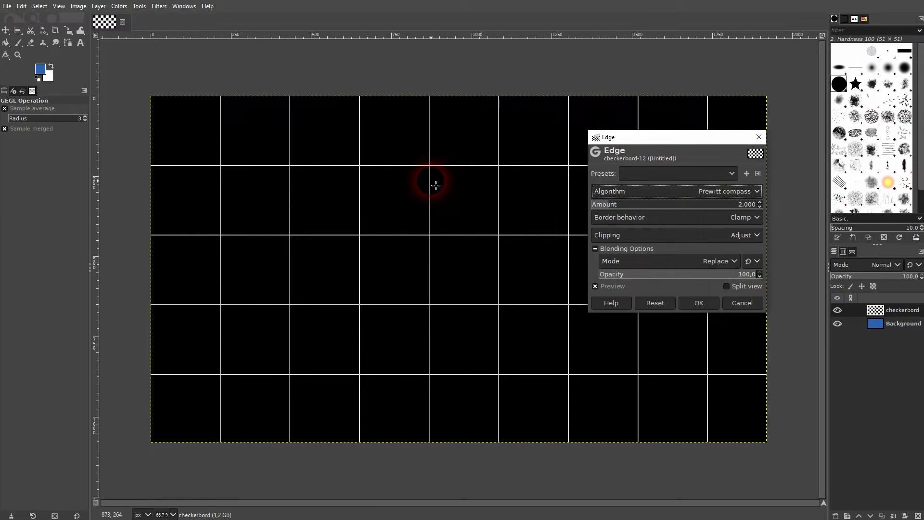
{"action": "left_click", "coordinate": [699, 303]}
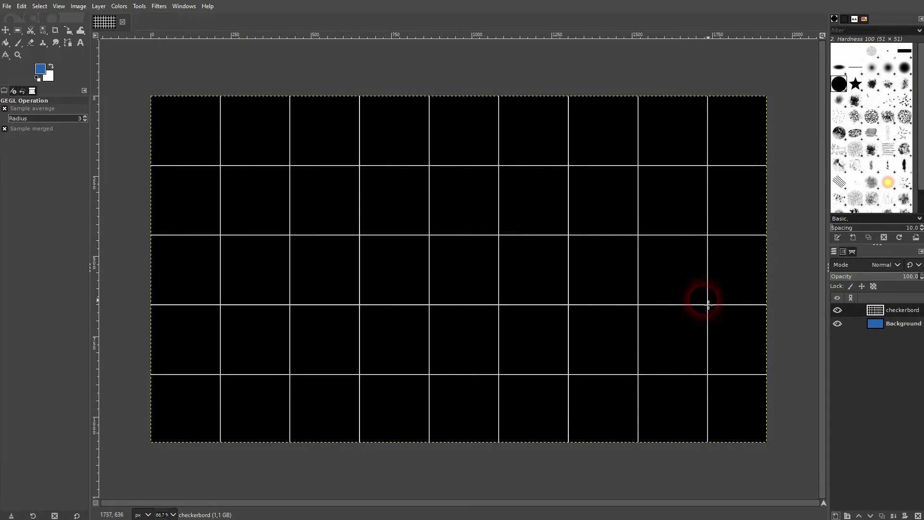
Set the checkerbord layer to Screen mode and drop its opacity to near zero, around 0.8.
{"action": "left_click", "coordinate": [888, 266]}
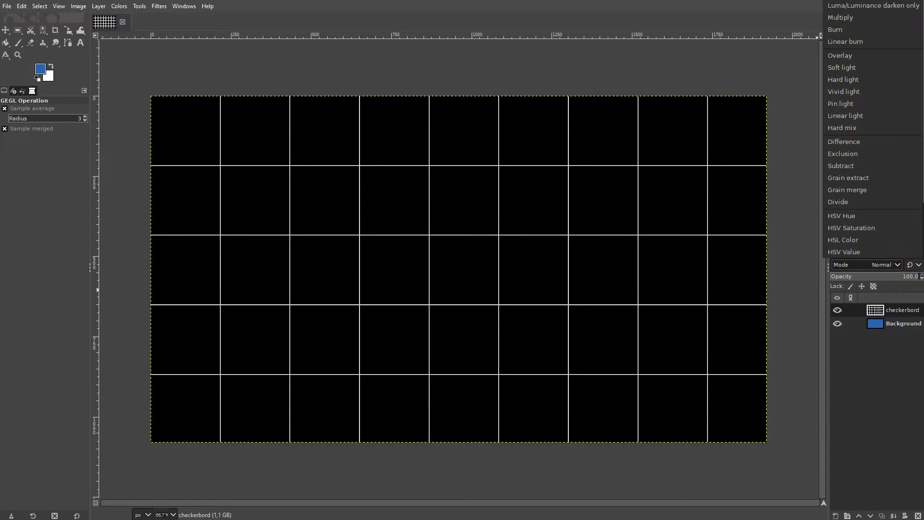
{"action": "left_click", "coordinate": [886, 238]}
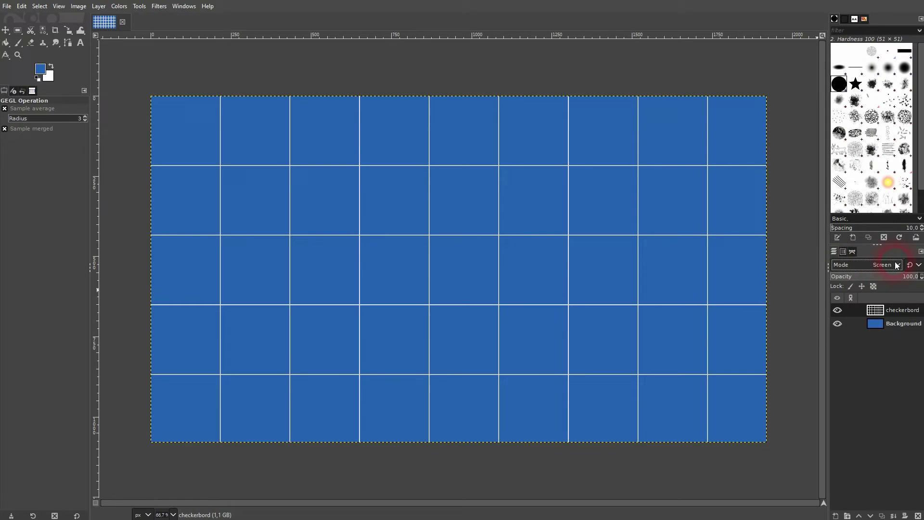
{"action": "left_click_drag", "start_coordinate": [880, 278], "coordinate": [835, 287]}
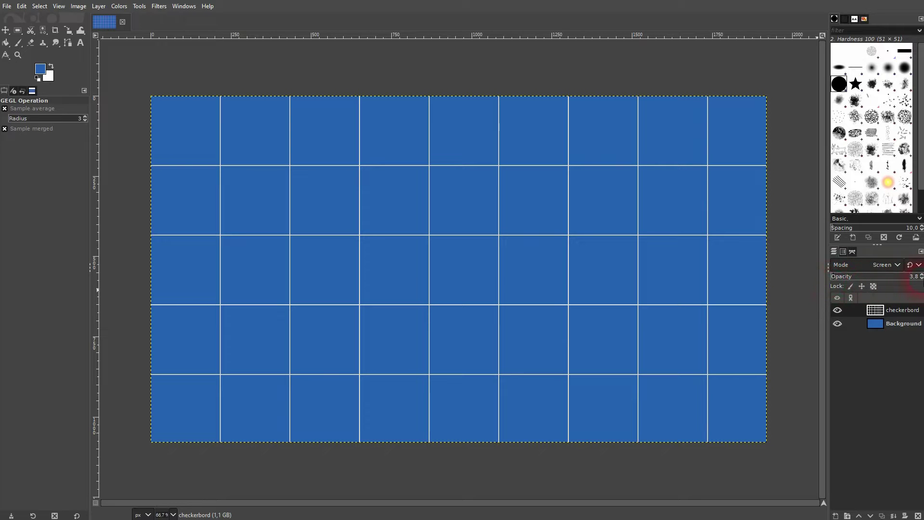
{"action": "left_click", "coordinate": [922, 278]}
{"action": "left_click", "coordinate": [922, 279]}
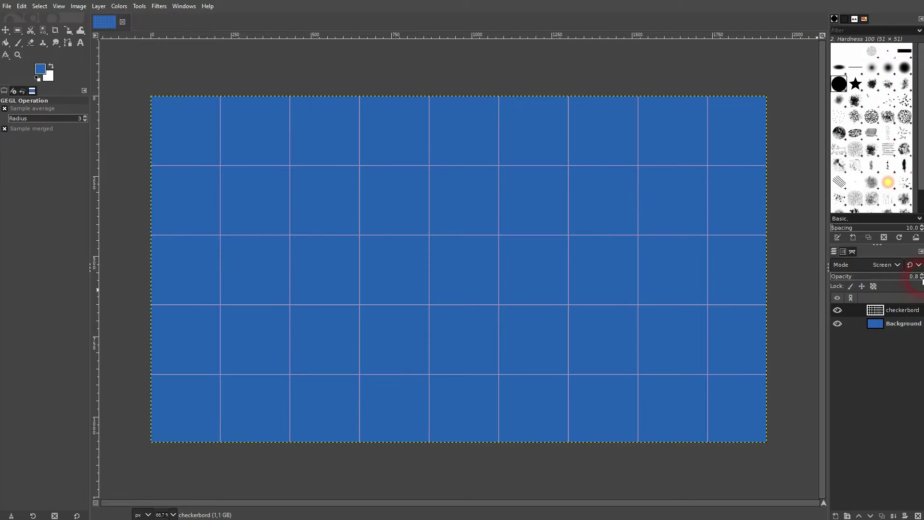
{"action": "left_click", "coordinate": [922, 276]}
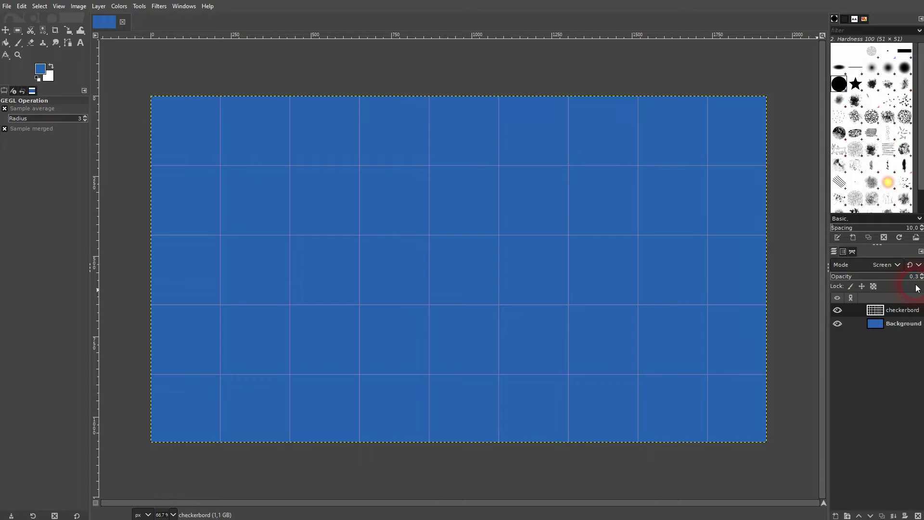
{"action": "left_click", "coordinate": [882, 349]}
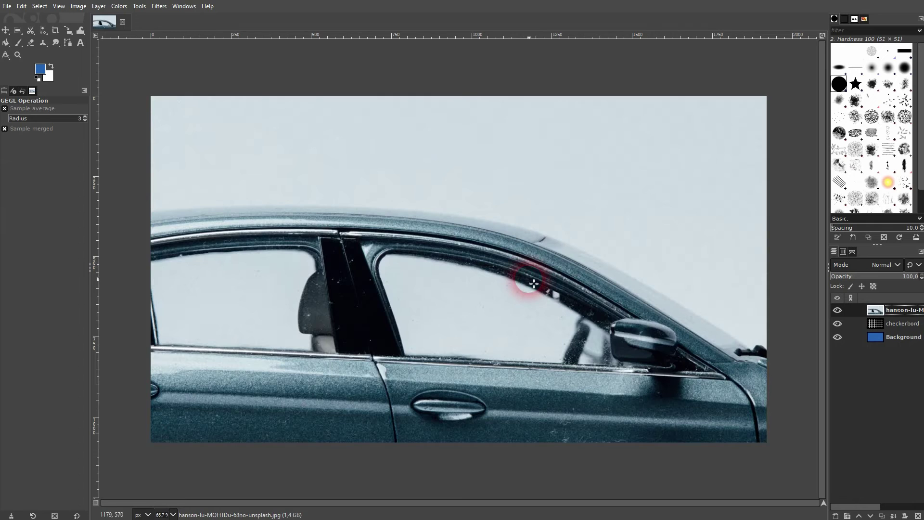
Rename the top car photo layer to 'Original'.
{"action": "key", "text": "minus"}
{"action": "key", "text": "minus"}
{"action": "double_click", "coordinate": [905, 310]}
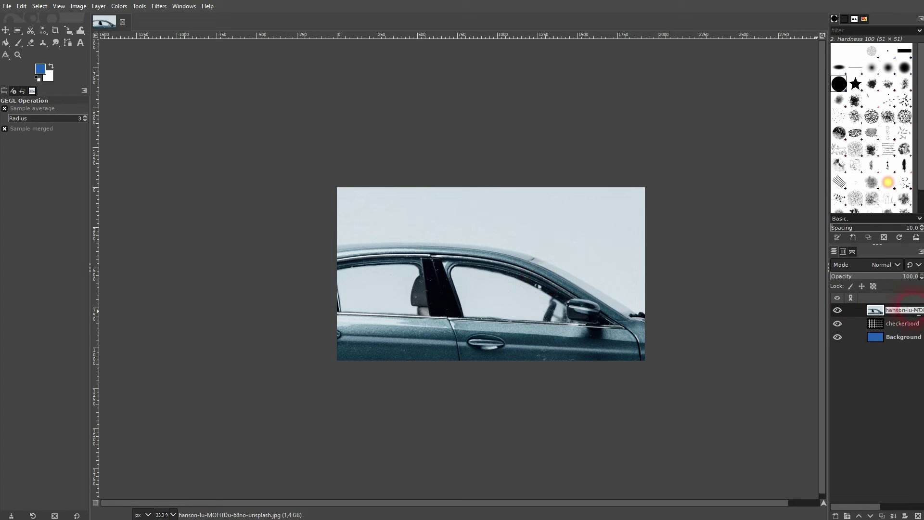
{"action": "type", "text": "Original"}
{"action": "key", "text": "Return"}
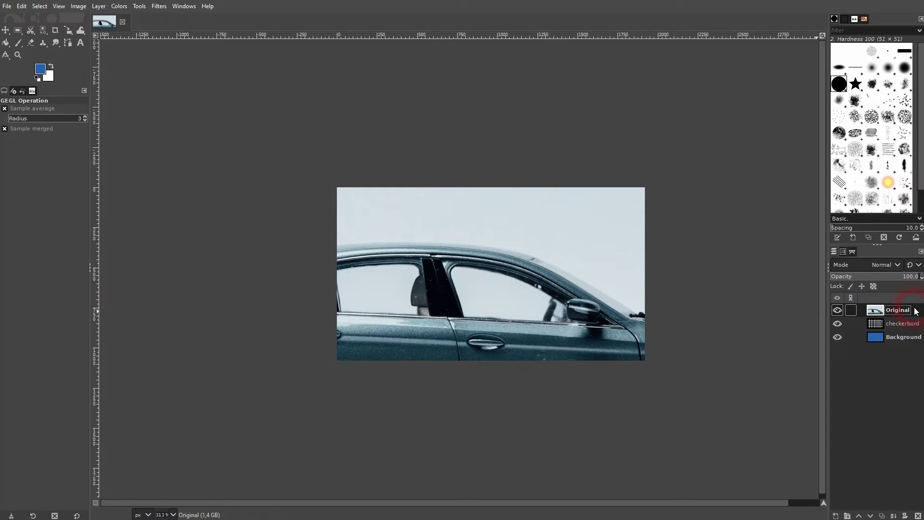
Scale the car photo layer down to about 1619 × 1079 pixels.
{"action": "left_click_drag", "start_coordinate": [66, 34], "coordinate": [107, 58]}
{"action": "left_click", "coordinate": [464, 289]}
{"action": "scroll", "coordinate": [464, 289], "scroll_direction": "down", "scroll_amount": 2}
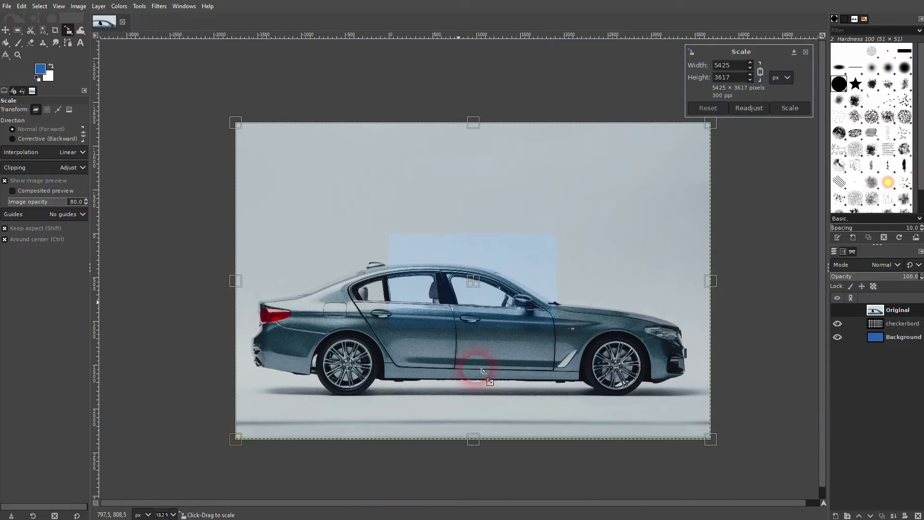
{"action": "left_click_drag", "start_coordinate": [474, 436], "coordinate": [485, 333]}
{"action": "left_click_drag", "start_coordinate": [466, 128], "coordinate": [530, 266]}
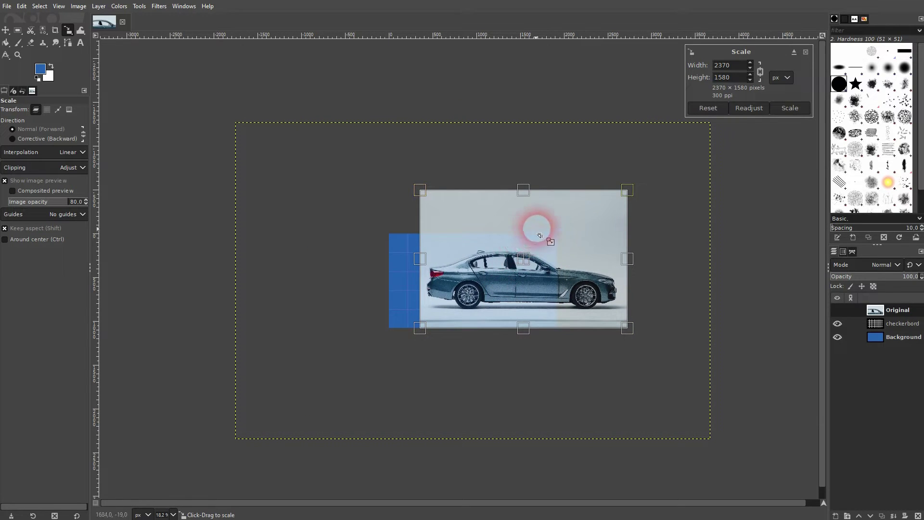
{"action": "left_click_drag", "start_coordinate": [515, 186], "coordinate": [526, 240]}
{"action": "left_click", "coordinate": [789, 108]}
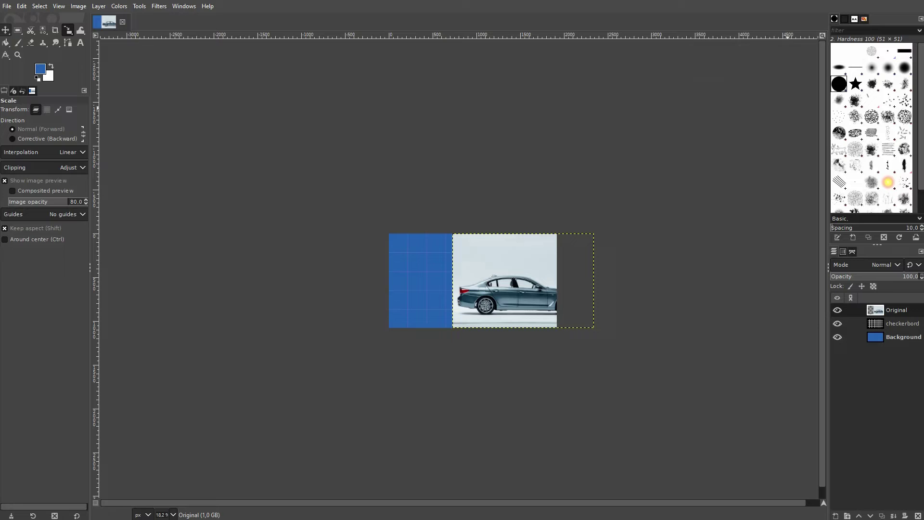
Move the car photo left and rescale it to 1917 × 1279 pixels to cover the canvas.
{"action": "left_click", "coordinate": [6, 30]}
{"action": "left_click_drag", "start_coordinate": [500, 291], "coordinate": [398, 291]}
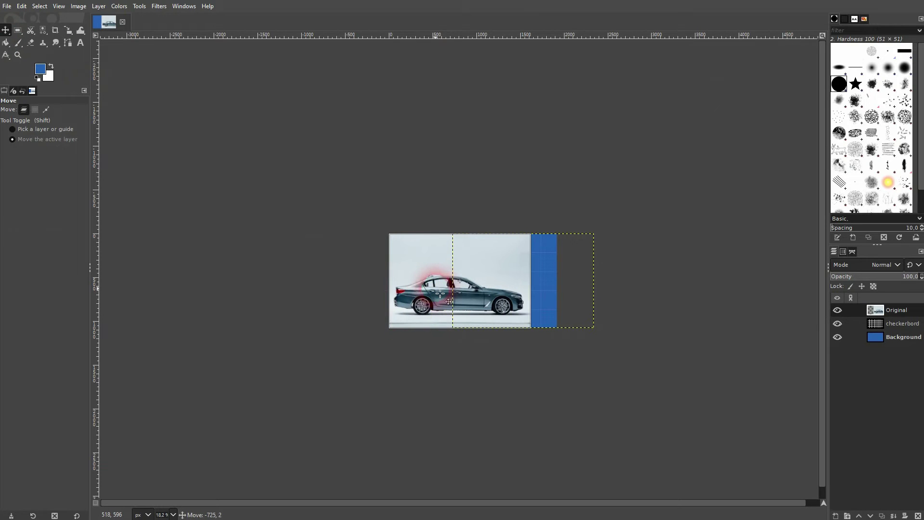
{"action": "left_click", "coordinate": [66, 32]}
{"action": "left_click", "coordinate": [443, 241]}
{"action": "left_click_drag", "start_coordinate": [543, 289], "coordinate": [560, 287]}
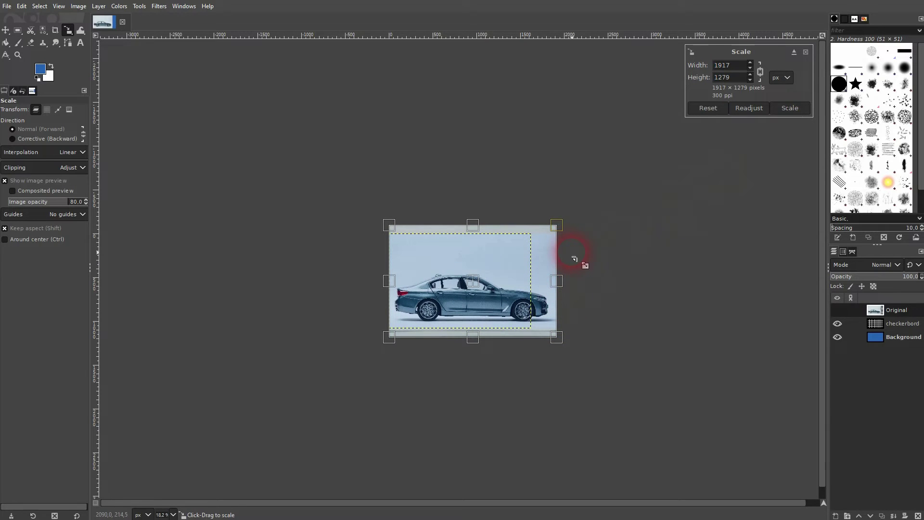
{"action": "scroll", "coordinate": [489, 314], "scroll_direction": "up", "scroll_amount": 2}
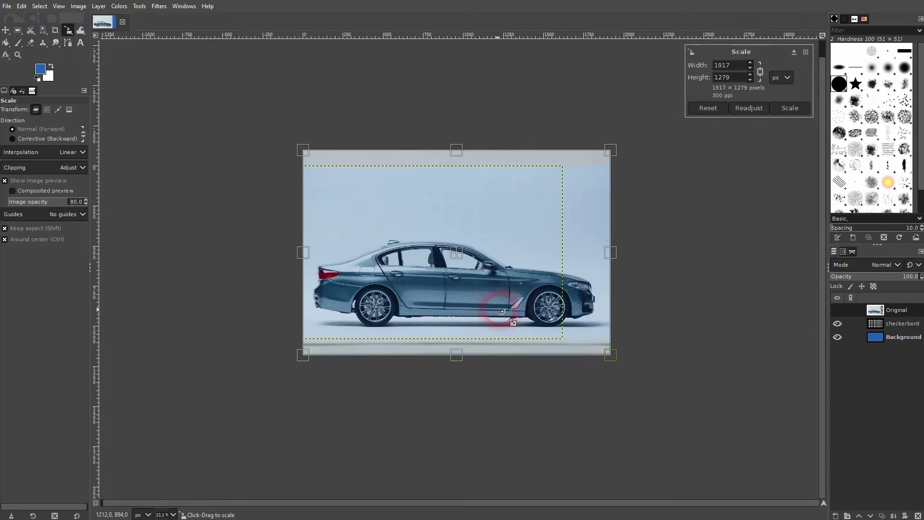
{"action": "scroll", "coordinate": [496, 310], "scroll_direction": "up", "scroll_amount": 2}
{"action": "scroll", "coordinate": [512, 288], "scroll_direction": "down", "scroll_amount": 1}
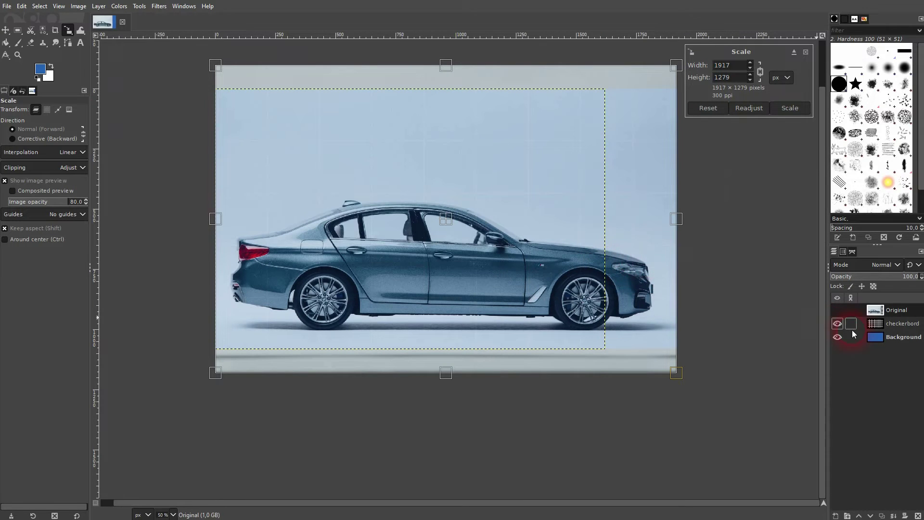
{"action": "left_click", "coordinate": [787, 108]}
Duplicate the Original layer, hide Original, and name the duplicate 'Copy'.
{"action": "left_click", "coordinate": [837, 310]}
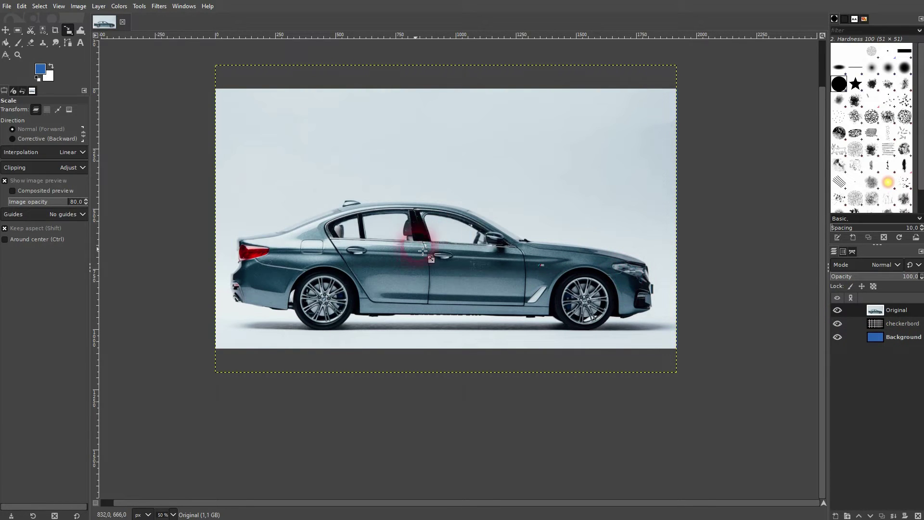
{"action": "left_click", "coordinate": [893, 338]}
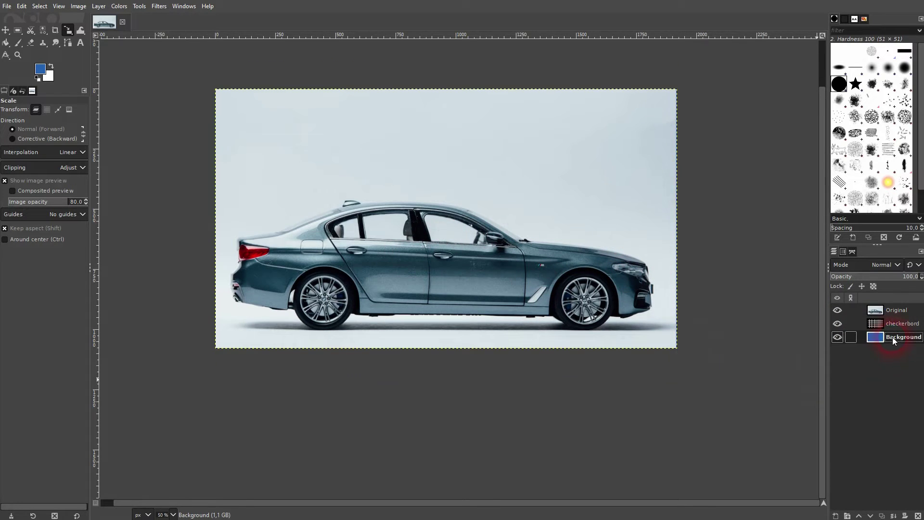
{"action": "left_click", "coordinate": [890, 311]}
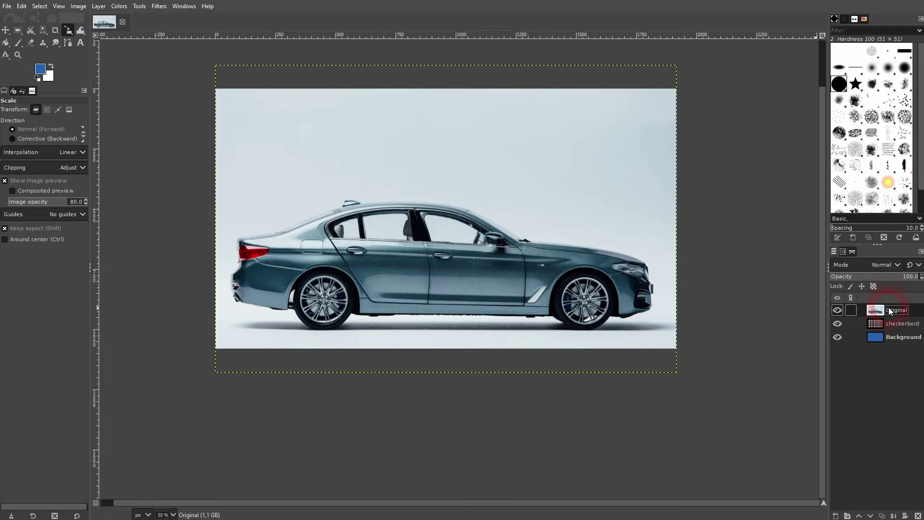
{"action": "left_click", "coordinate": [882, 515]}
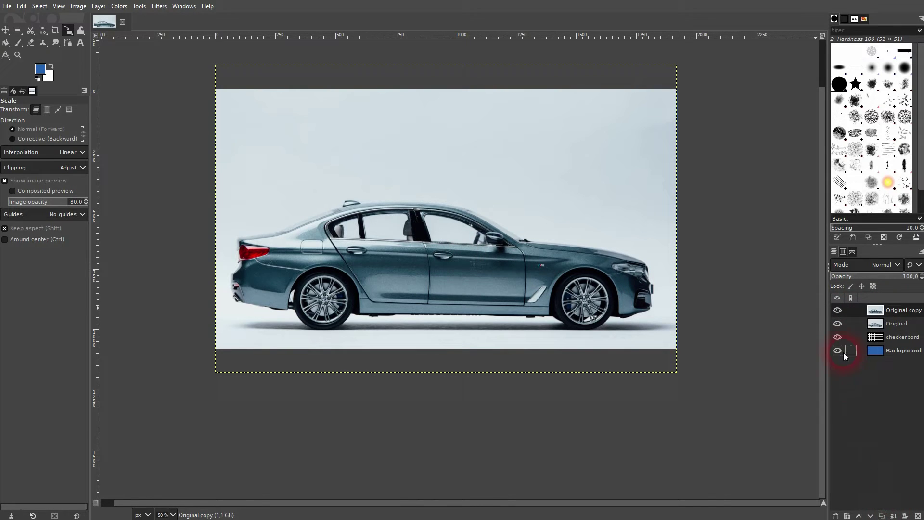
{"action": "left_click", "coordinate": [837, 323]}
{"action": "double_click", "coordinate": [905, 312]}
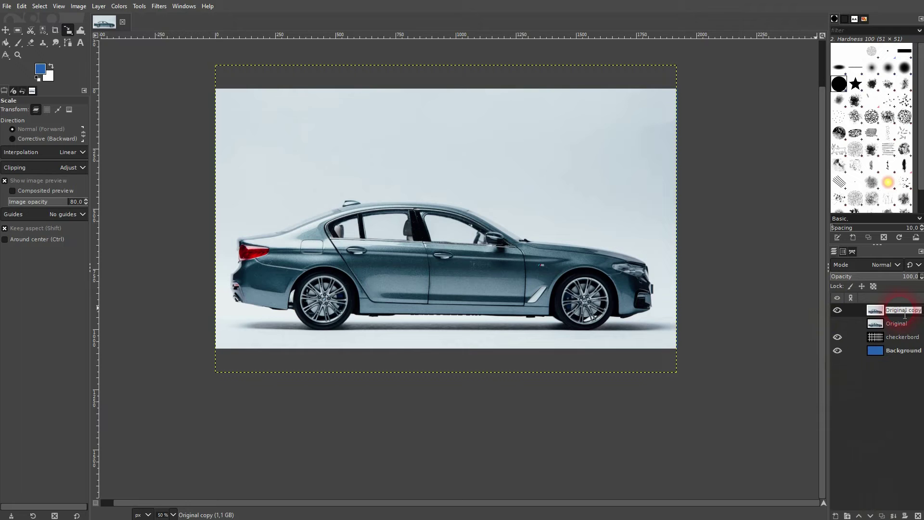
{"action": "type", "text": "Copy"}
{"action": "key", "text": "Return"}
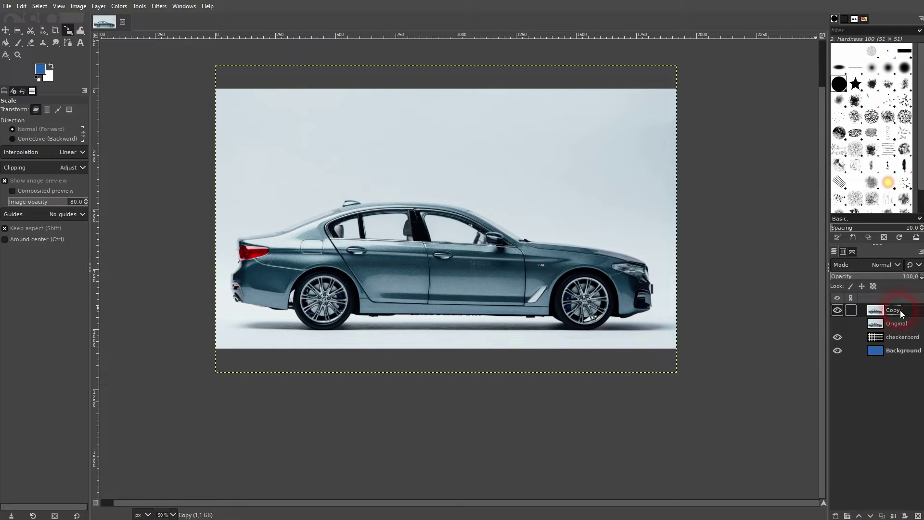
Correct the grid layer's name from checkerbord to 'checkerboard'.
{"action": "double_click", "coordinate": [903, 338]}
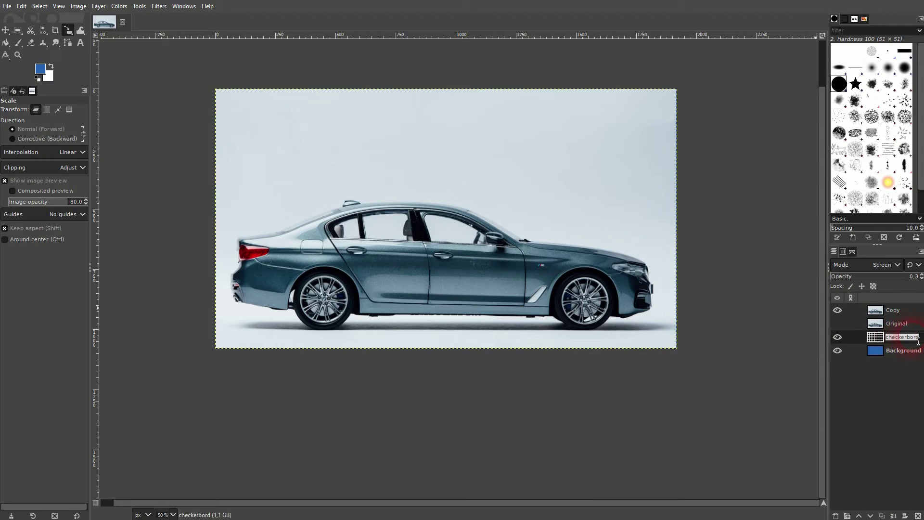
{"action": "left_click", "coordinate": [917, 338]}
{"action": "type", "text": "a"}
{"action": "key", "text": "Return"}
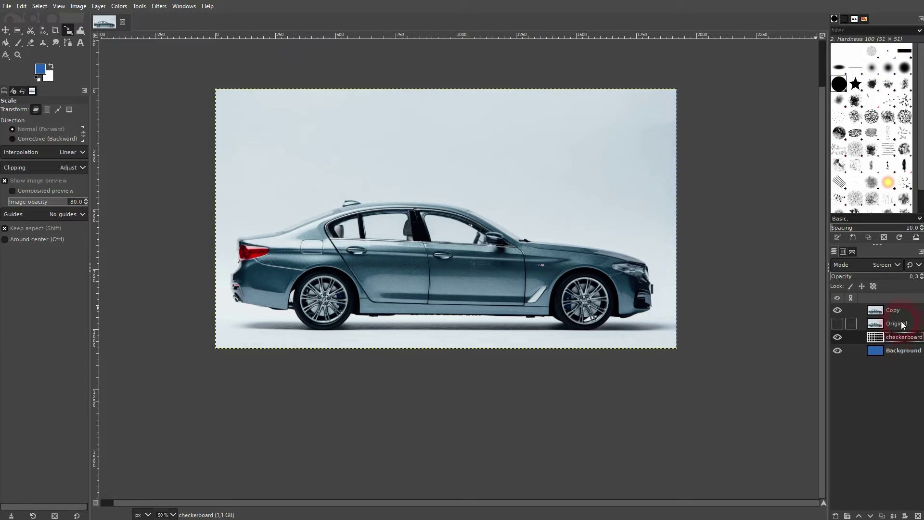
Open the Edge filter on the Copy layer, lower its Amount, and trial Prewitt compass and Laplace.
{"action": "left_click", "coordinate": [891, 309]}
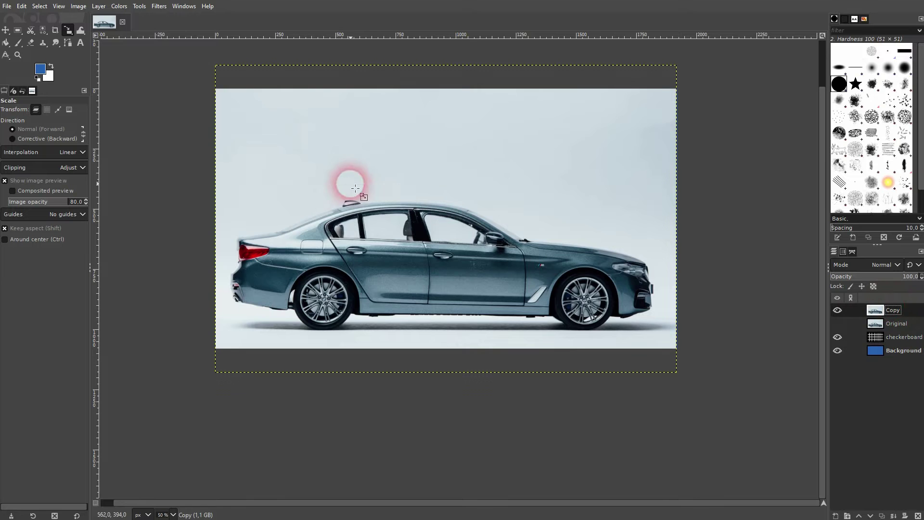
{"action": "left_click", "coordinate": [159, 6]}
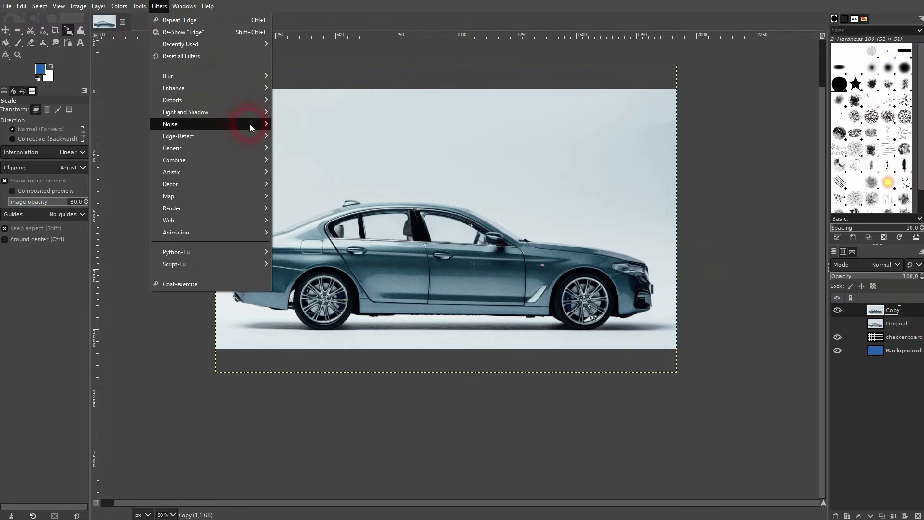
{"action": "mouse_move", "coordinate": [253, 137]}
{"action": "left_click", "coordinate": [304, 147]}
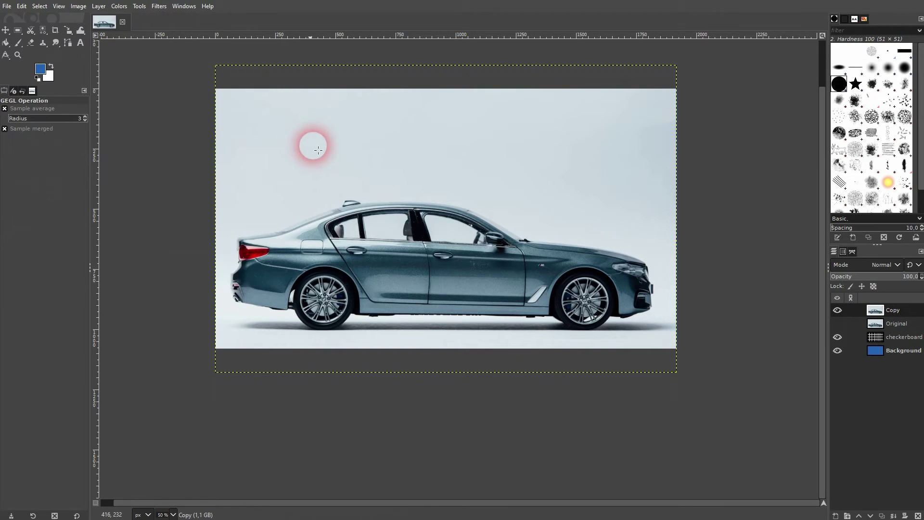
{"action": "left_click_drag", "start_coordinate": [652, 145], "coordinate": [752, 122]}
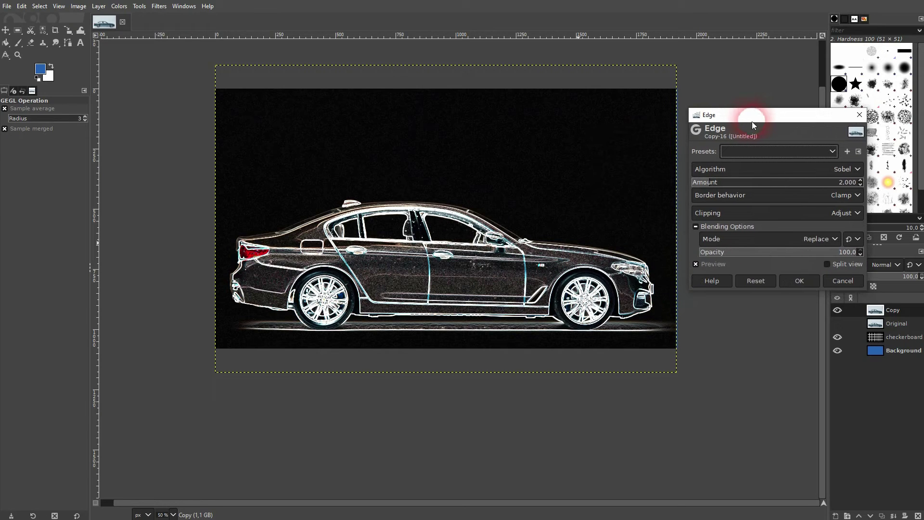
{"action": "left_click", "coordinate": [706, 182]}
{"action": "left_click_drag", "start_coordinate": [702, 182], "coordinate": [699, 182]}
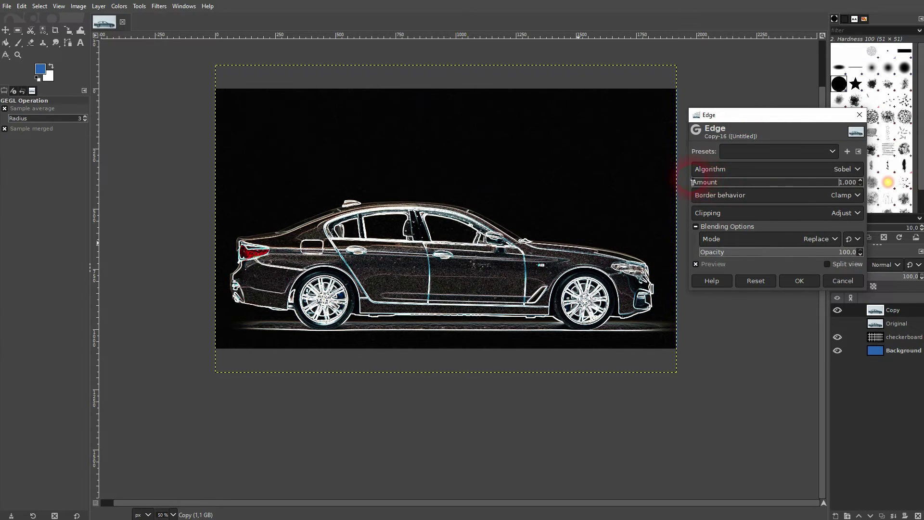
{"action": "left_click", "coordinate": [851, 169]}
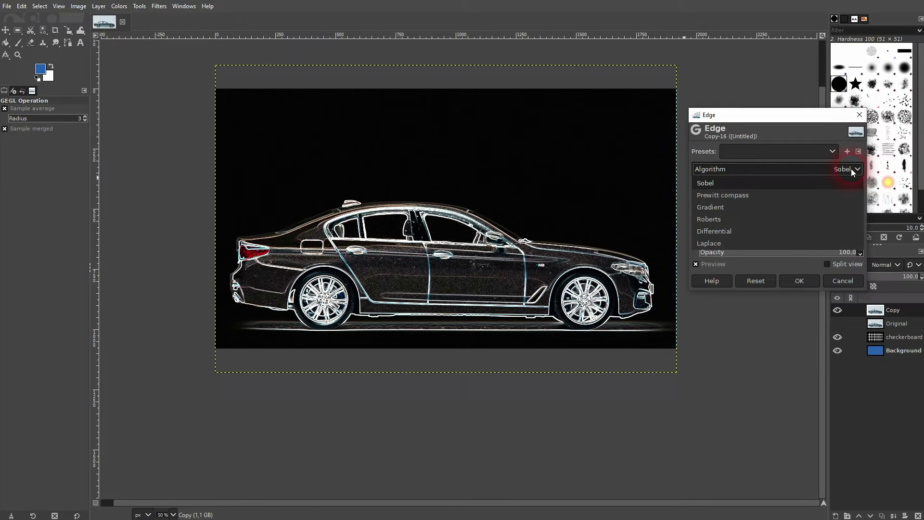
{"action": "left_click", "coordinate": [786, 195]}
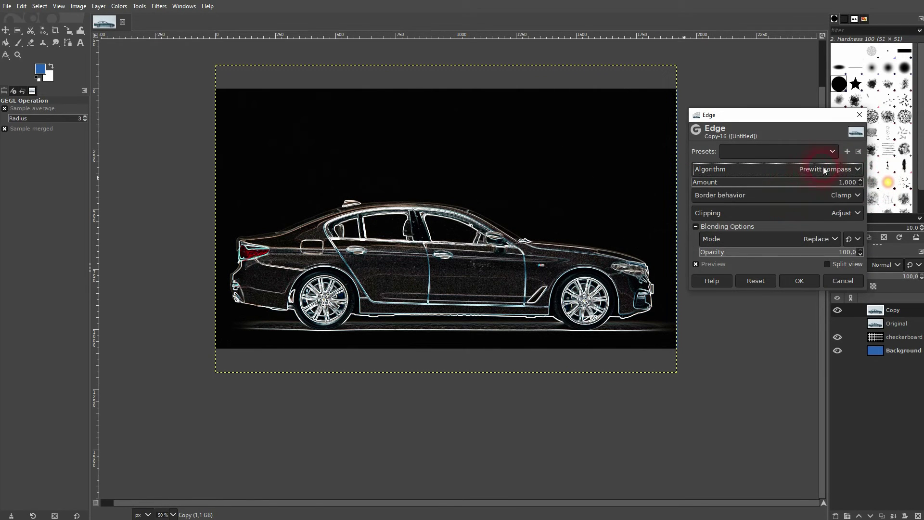
{"action": "left_click", "coordinate": [809, 172]}
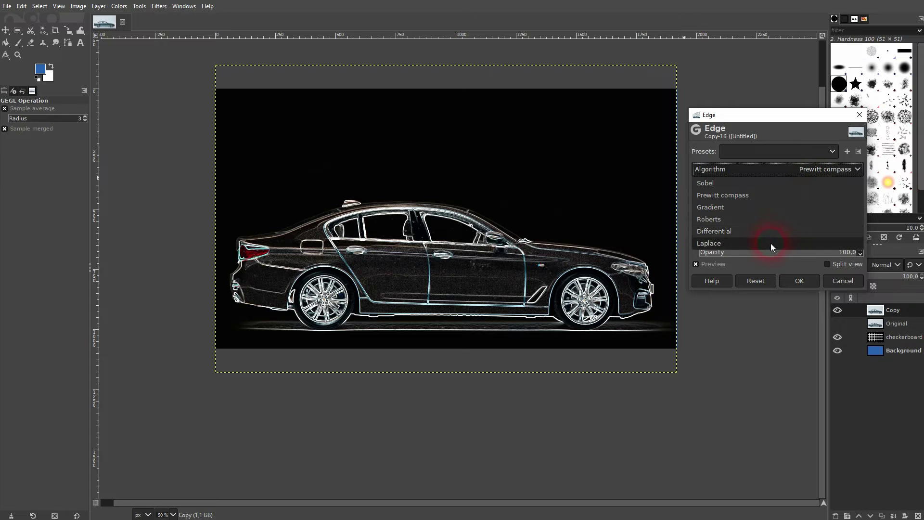
{"action": "left_click", "coordinate": [770, 244]}
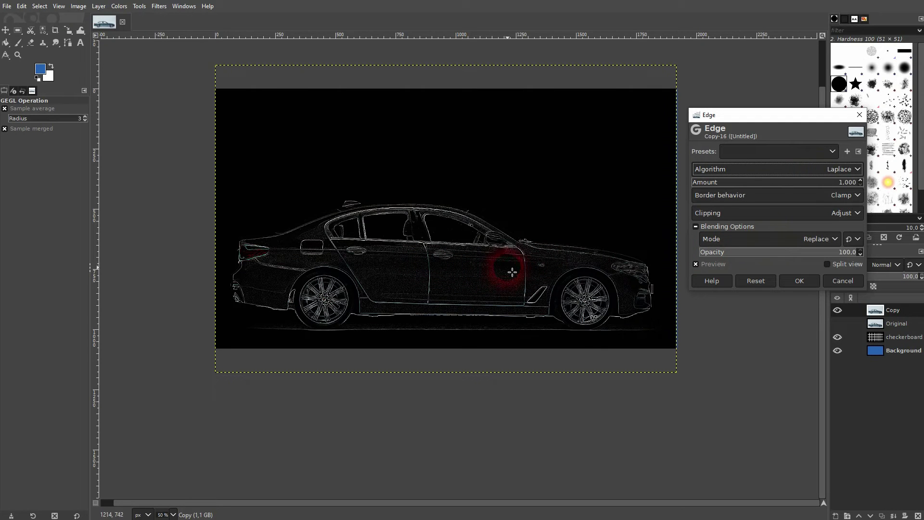
Compare Differential, Prewitt compass and Roberts, then apply Laplace at Amount 1.000.
{"action": "left_click", "coordinate": [736, 169]}
{"action": "left_click", "coordinate": [724, 228]}
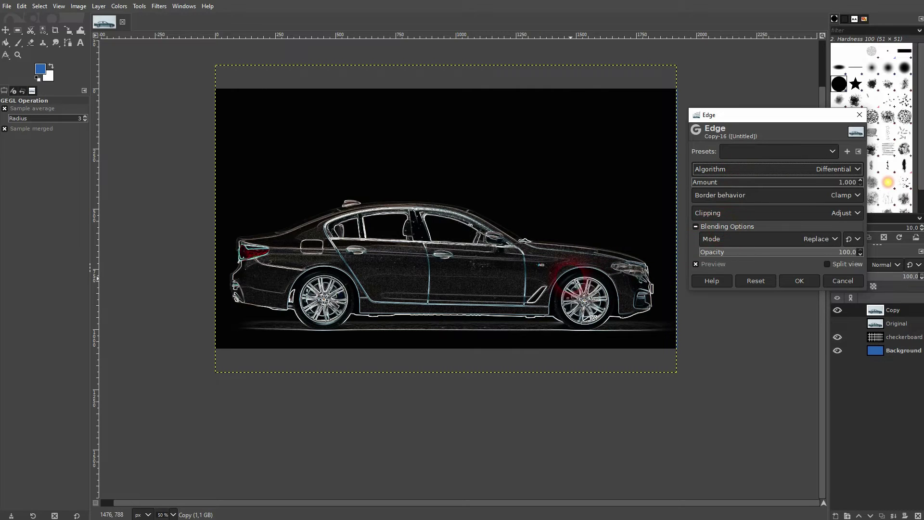
{"action": "left_click", "coordinate": [747, 168]}
{"action": "left_click", "coordinate": [739, 242]}
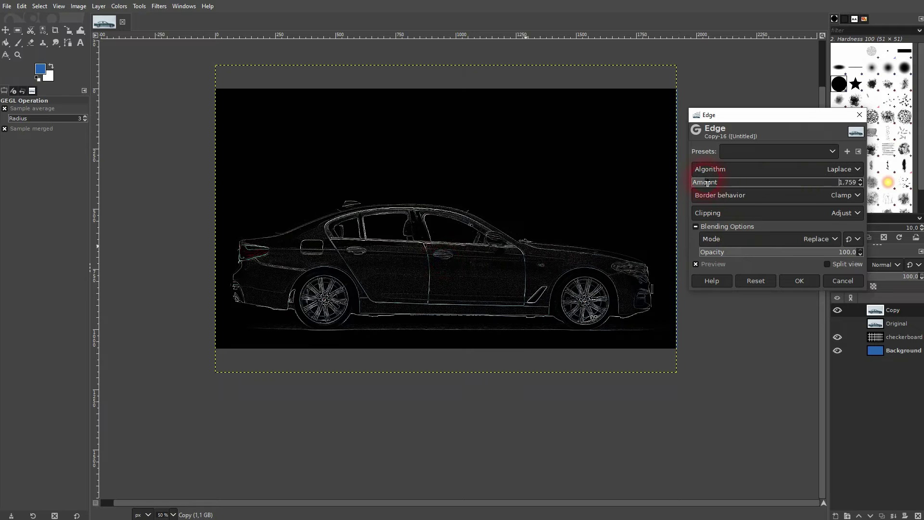
{"action": "left_click_drag", "start_coordinate": [696, 182], "coordinate": [638, 196]}
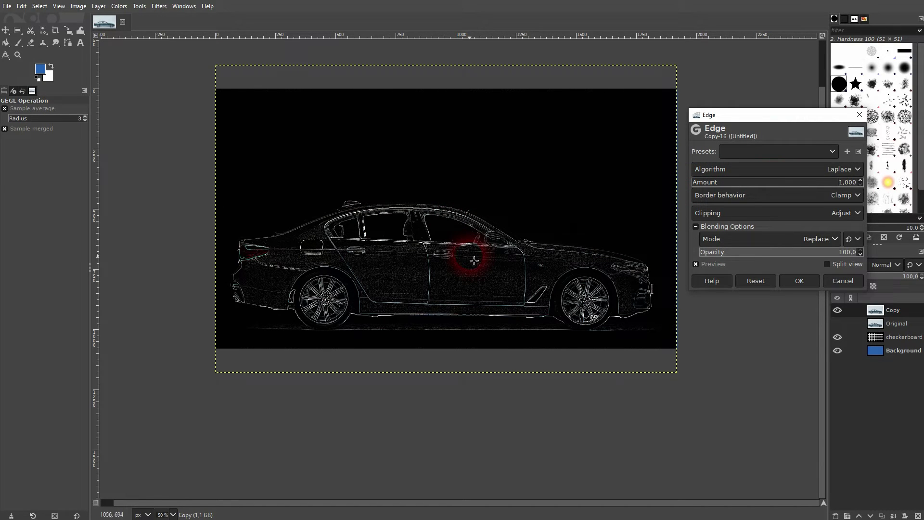
{"action": "left_click", "coordinate": [810, 175]}
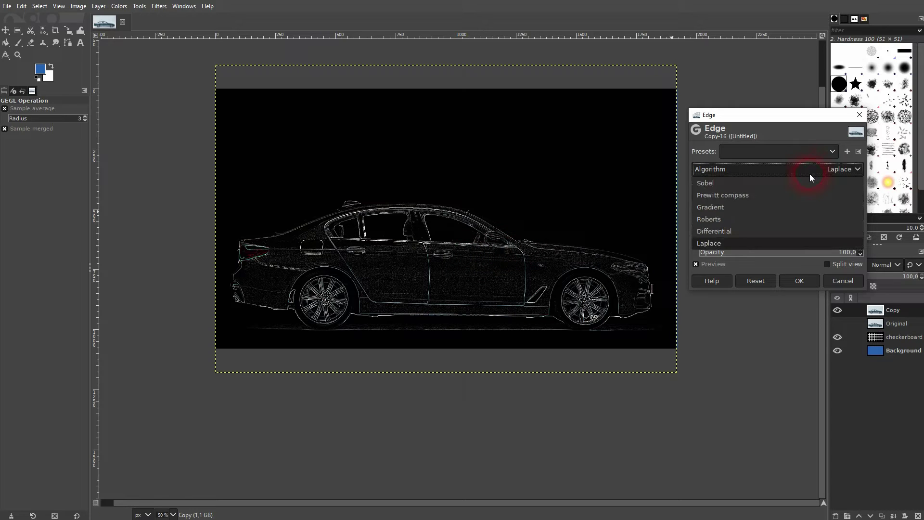
{"action": "left_click", "coordinate": [791, 194]}
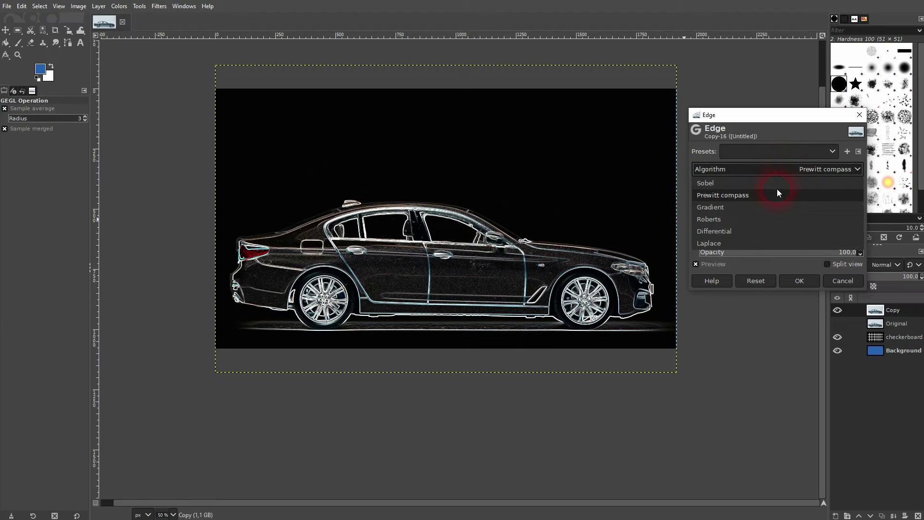
{"action": "left_click", "coordinate": [762, 219]}
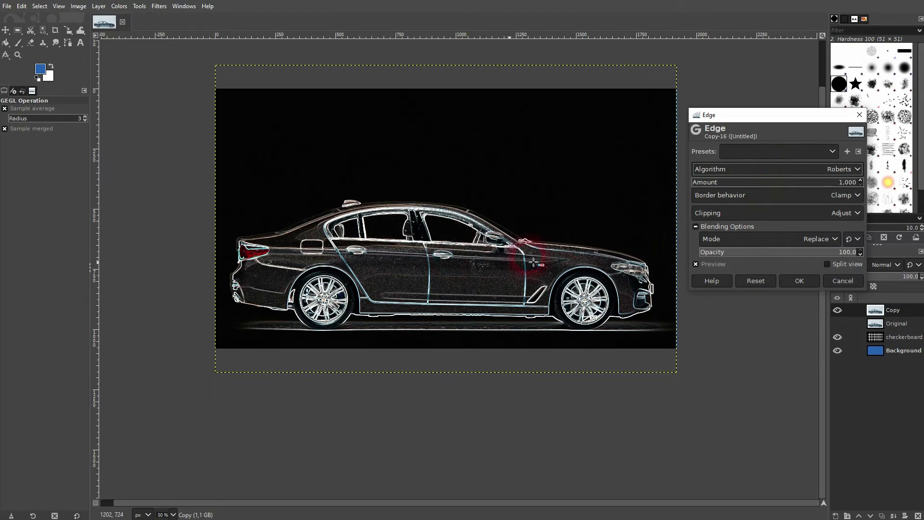
{"action": "left_click", "coordinate": [743, 172]}
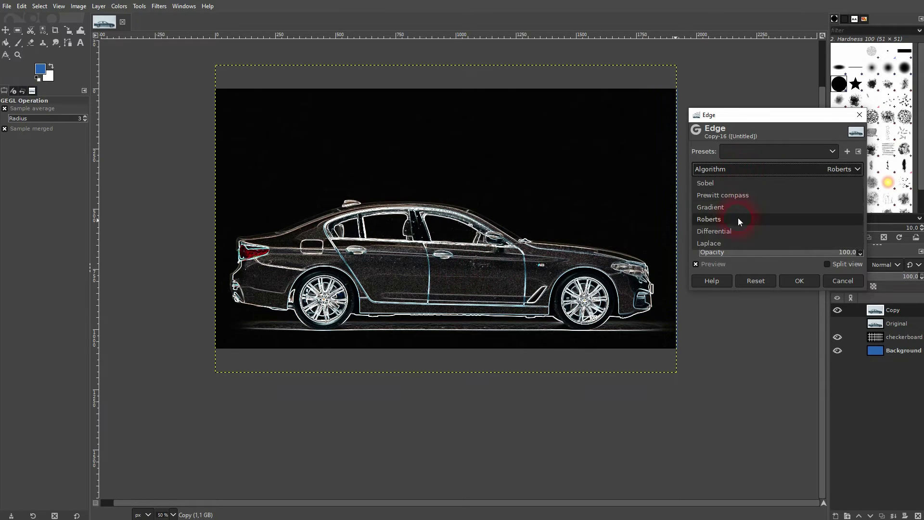
{"action": "left_click", "coordinate": [730, 243]}
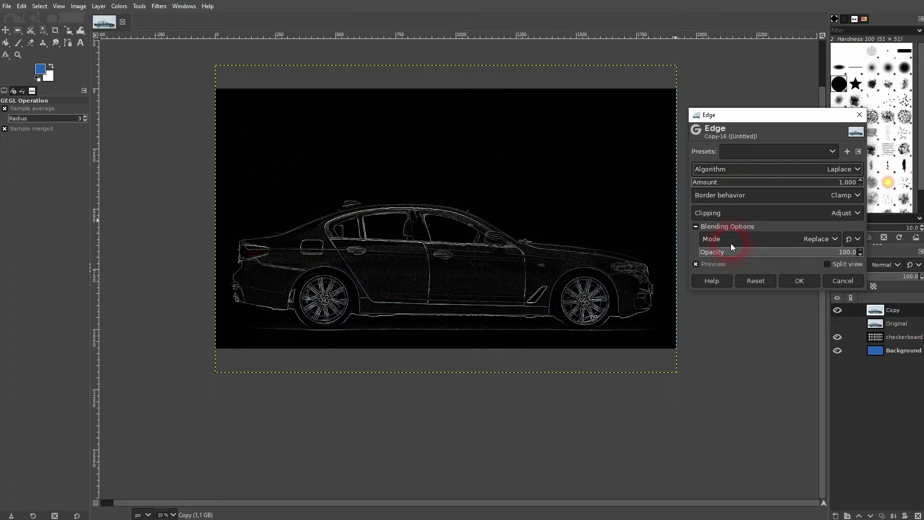
{"action": "left_click", "coordinate": [797, 281]}
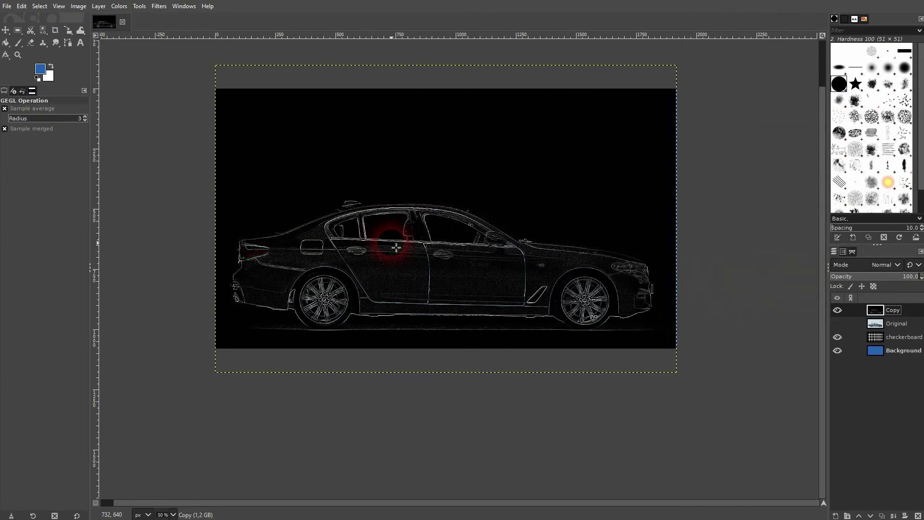
Open Desaturate on the Background layer and close it without changes.
{"action": "scroll", "coordinate": [396, 248], "scroll_direction": "up", "scroll_amount": 1, "text": "ctrl"}
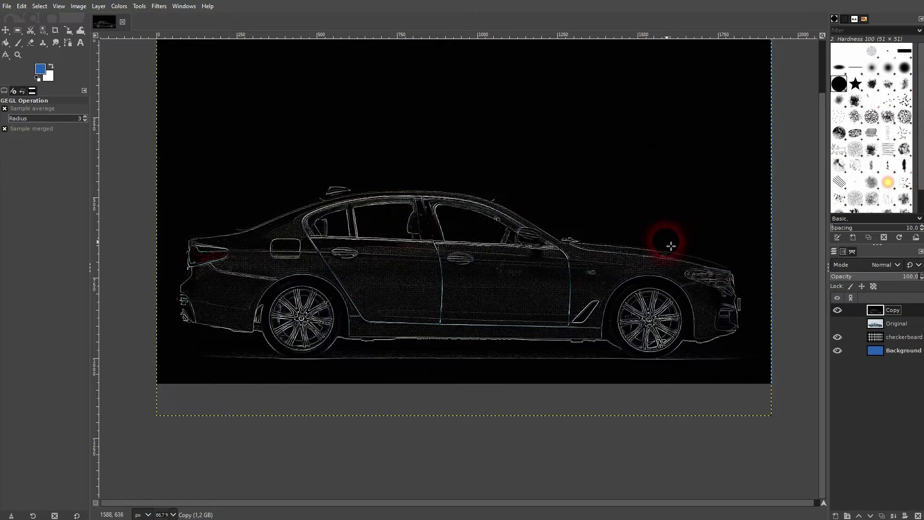
{"action": "left_click", "coordinate": [913, 353]}
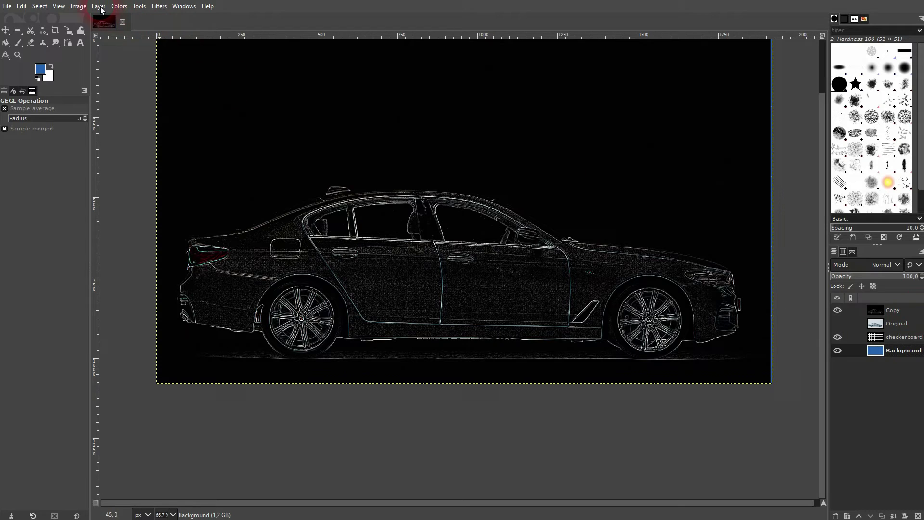
{"action": "left_click", "coordinate": [120, 6]}
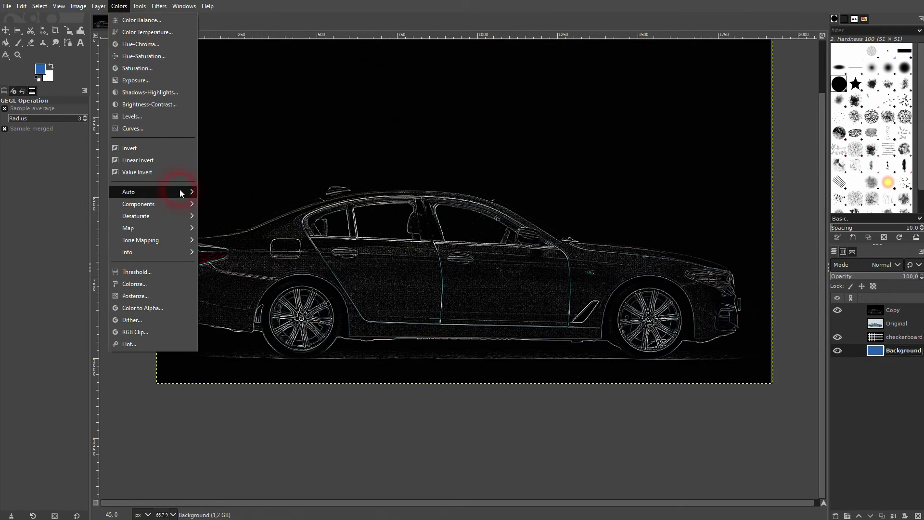
{"action": "mouse_move", "coordinate": [174, 215]}
{"action": "left_click", "coordinate": [220, 229]}
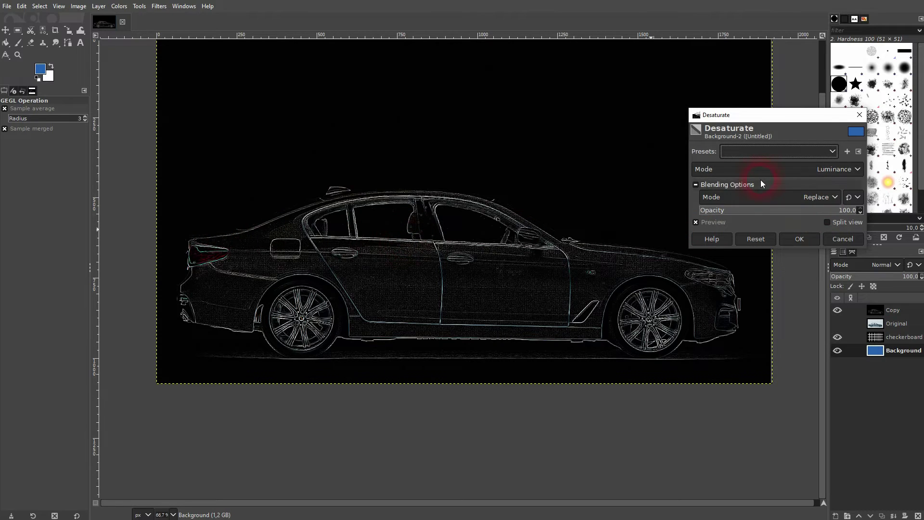
{"action": "left_click", "coordinate": [859, 115]}
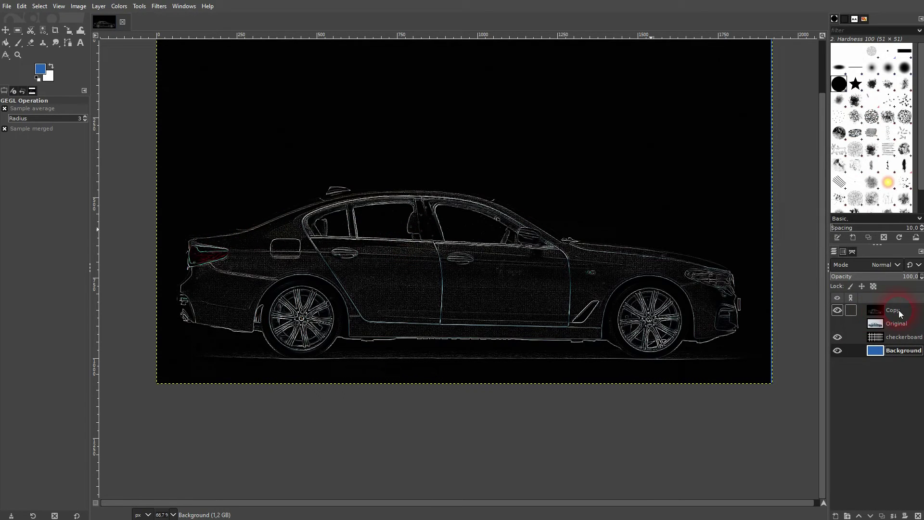
Open Desaturate for the Copy layer, try Value (HSV), and return to Luminance mode.
{"action": "left_click", "coordinate": [899, 310]}
{"action": "left_click", "coordinate": [120, 7]}
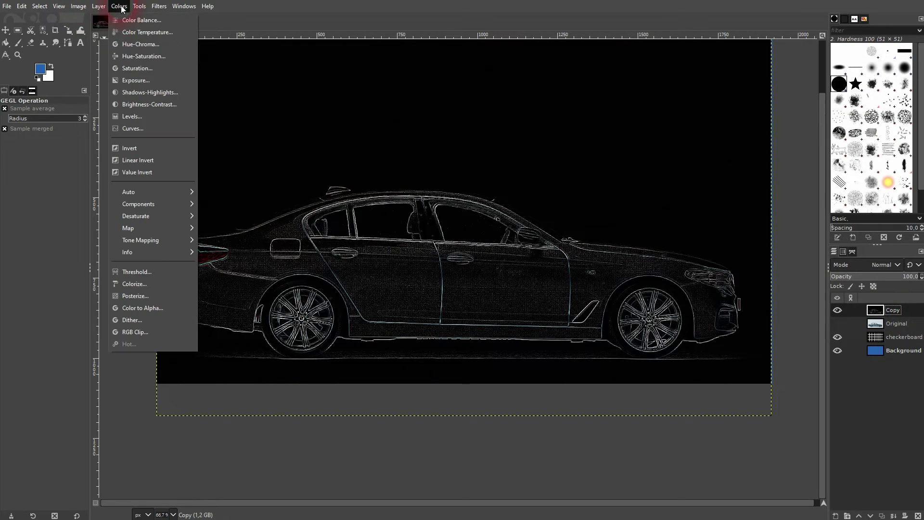
{"action": "mouse_move", "coordinate": [168, 216]}
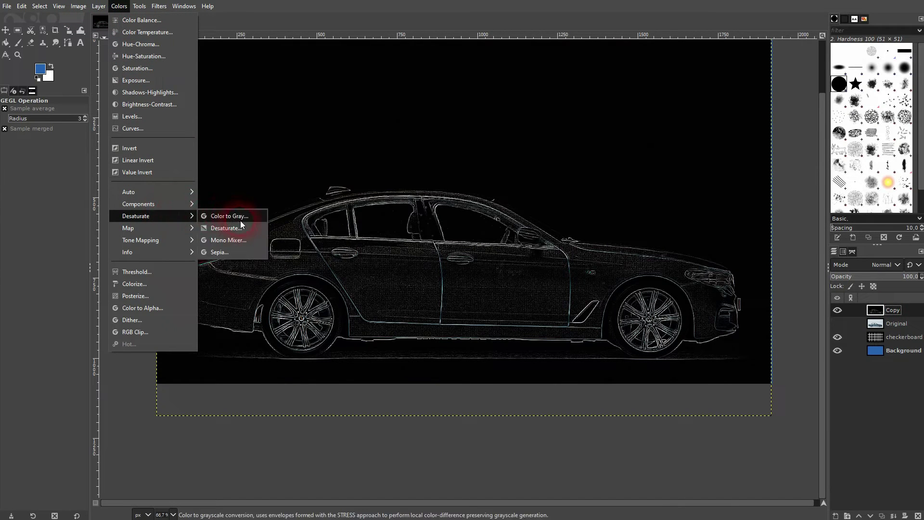
{"action": "left_click", "coordinate": [242, 224]}
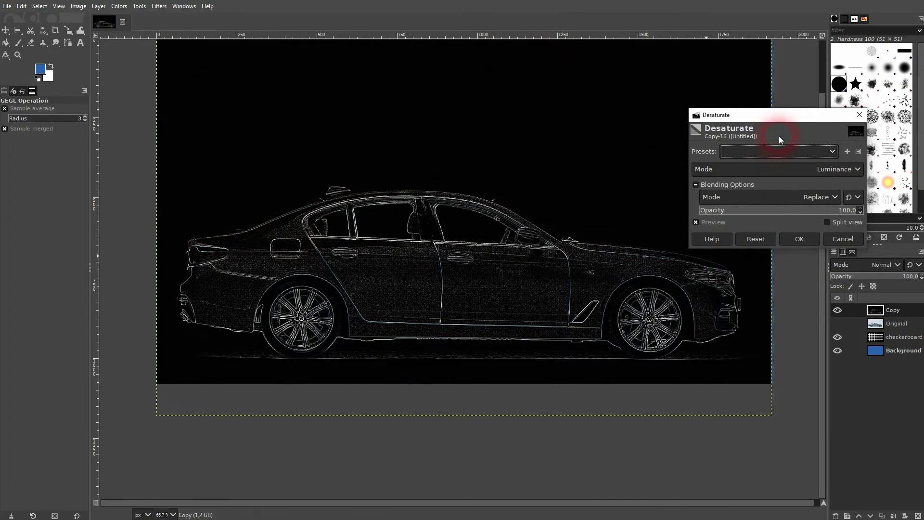
{"action": "left_click_drag", "start_coordinate": [780, 115], "coordinate": [692, 88]}
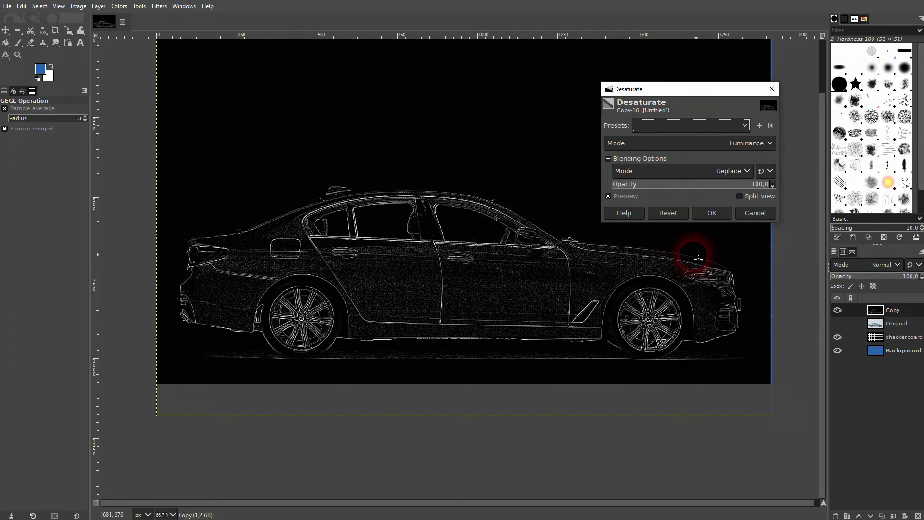
{"action": "left_click", "coordinate": [756, 144]}
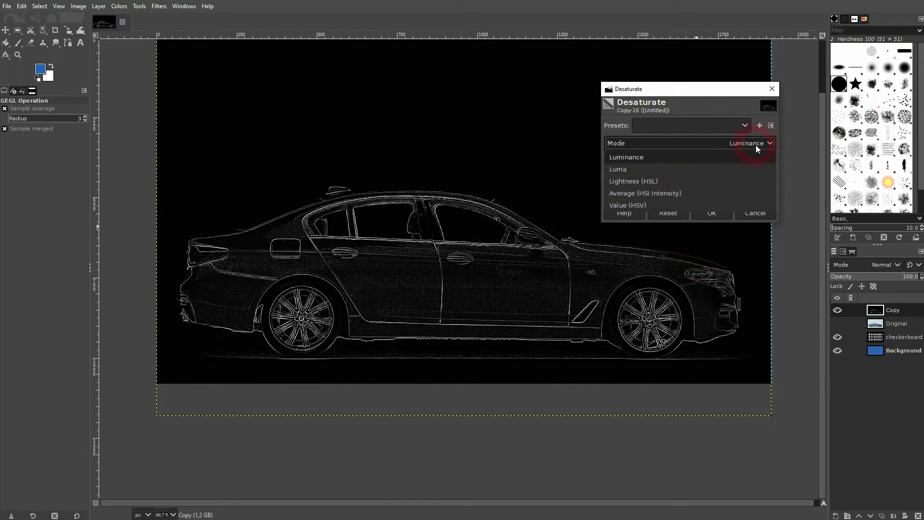
{"action": "left_click", "coordinate": [714, 205]}
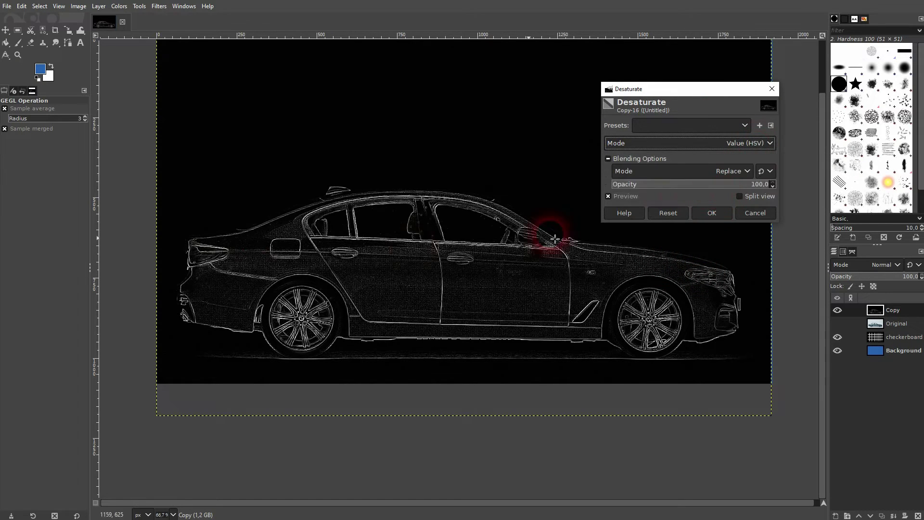
{"action": "left_click", "coordinate": [766, 151]}
{"action": "left_click", "coordinate": [744, 164]}
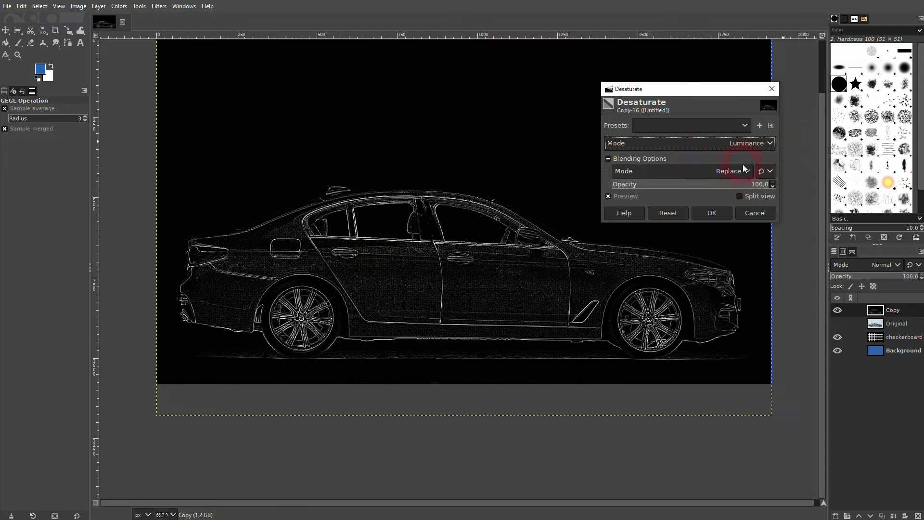
Cancel the Desaturate dialog and set the Copy layer's blend mode to Screen.
{"action": "left_click", "coordinate": [740, 214]}
{"action": "left_click", "coordinate": [893, 260]}
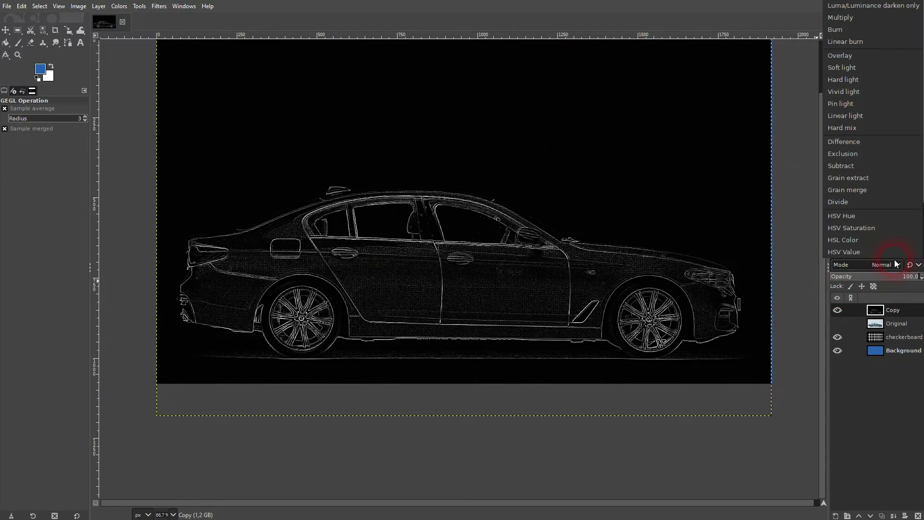
{"action": "left_click", "coordinate": [875, 51]}
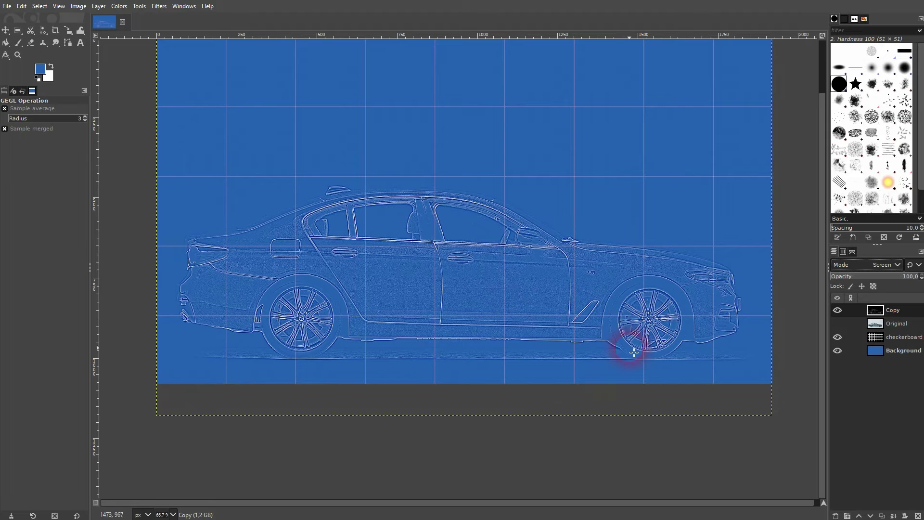
Hide the Copy layer, show the Original layer, and make Original active.
{"action": "left_click", "coordinate": [891, 353]}
{"action": "left_click", "coordinate": [526, 302]}
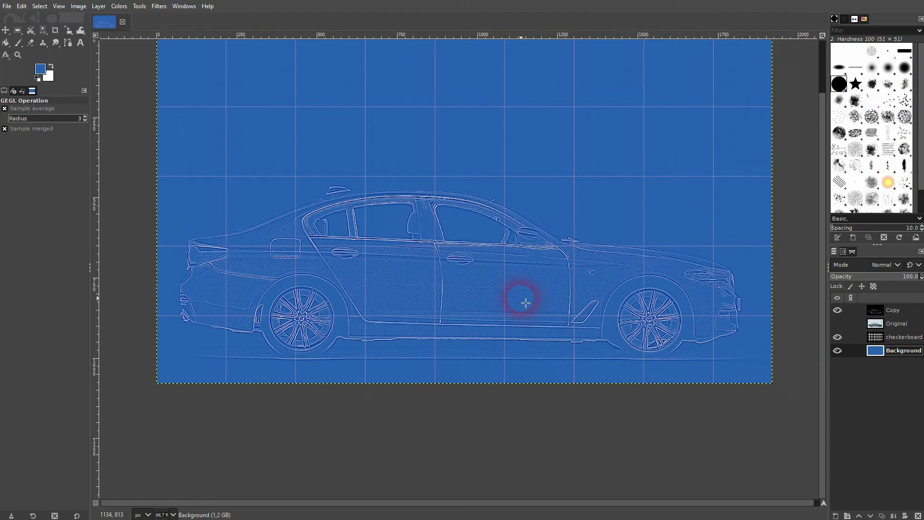
{"action": "left_click", "coordinate": [874, 337]}
{"action": "left_click", "coordinate": [840, 311]}
{"action": "left_click", "coordinate": [838, 323]}
{"action": "left_click", "coordinate": [895, 324]}
{"action": "left_click", "coordinate": [232, 45]}
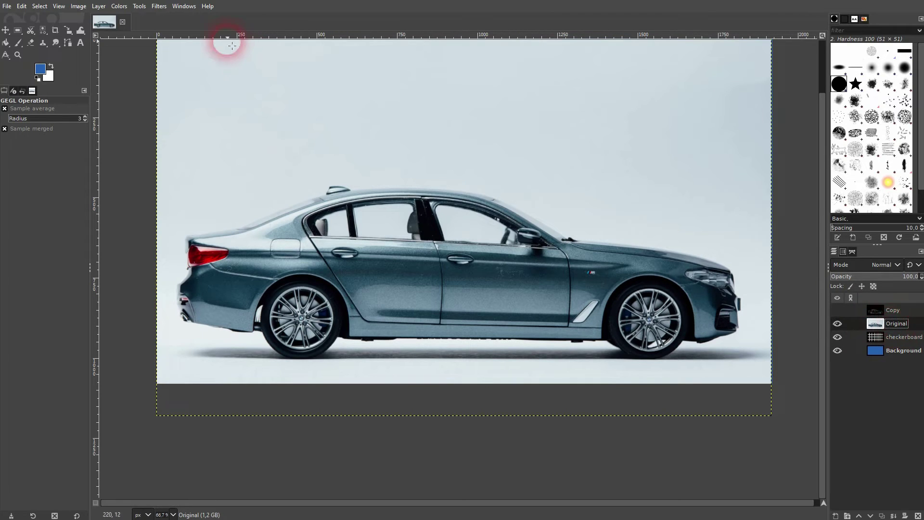
Apply the Edge filter with Prewitt compass at 2.000 to the Original layer.
{"action": "left_click", "coordinate": [159, 6]}
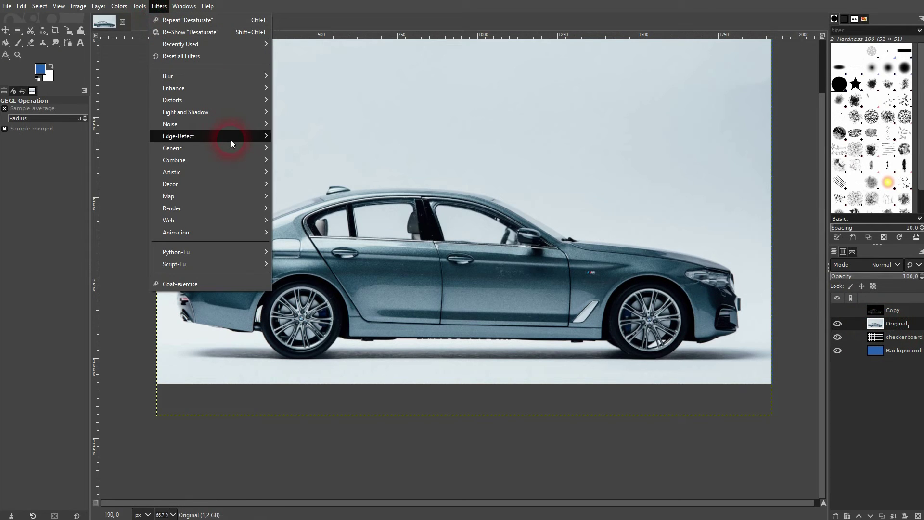
{"action": "left_click", "coordinate": [303, 149]}
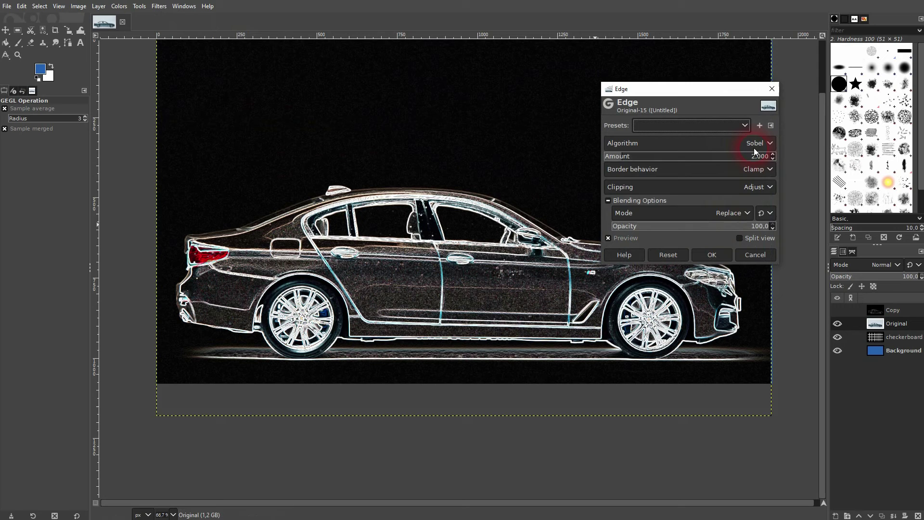
{"action": "left_click", "coordinate": [756, 144]}
{"action": "left_click", "coordinate": [720, 169]}
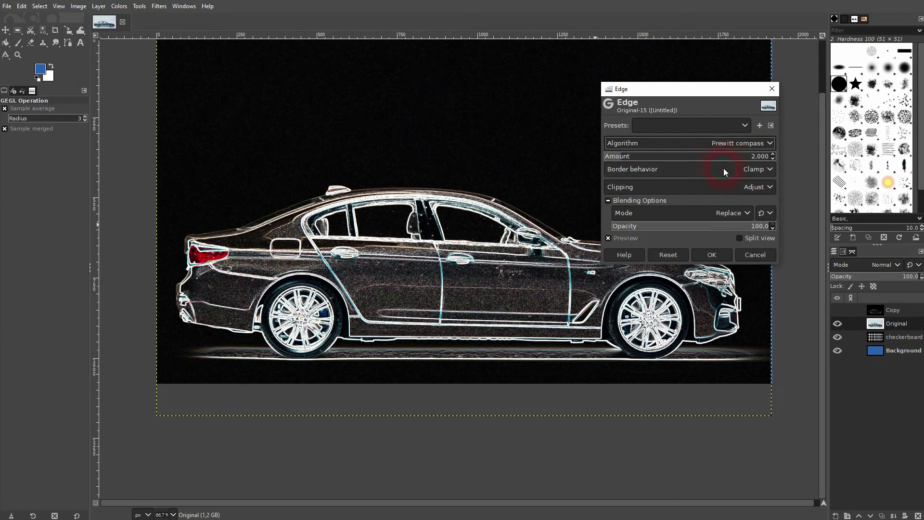
{"action": "left_click", "coordinate": [728, 255]}
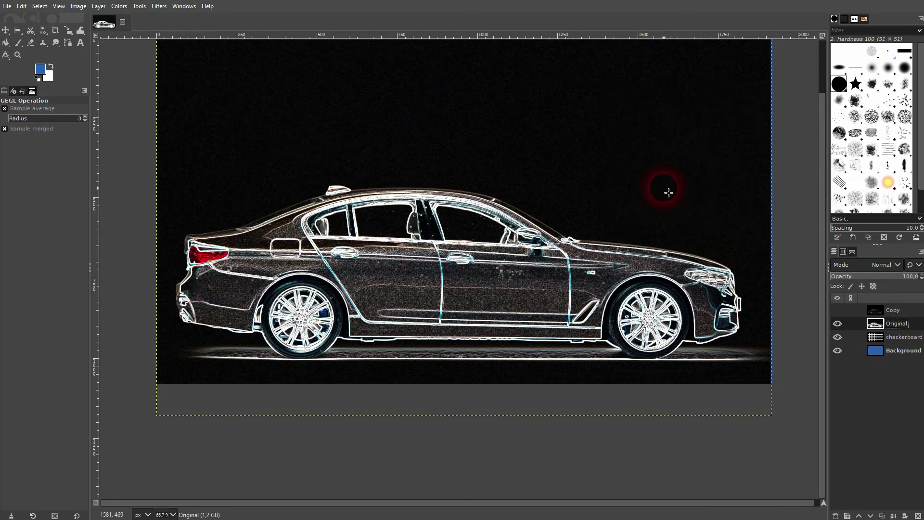
Desaturate the car outline layer to gray and set its blend mode to Screen.
{"action": "left_click", "coordinate": [117, 8]}
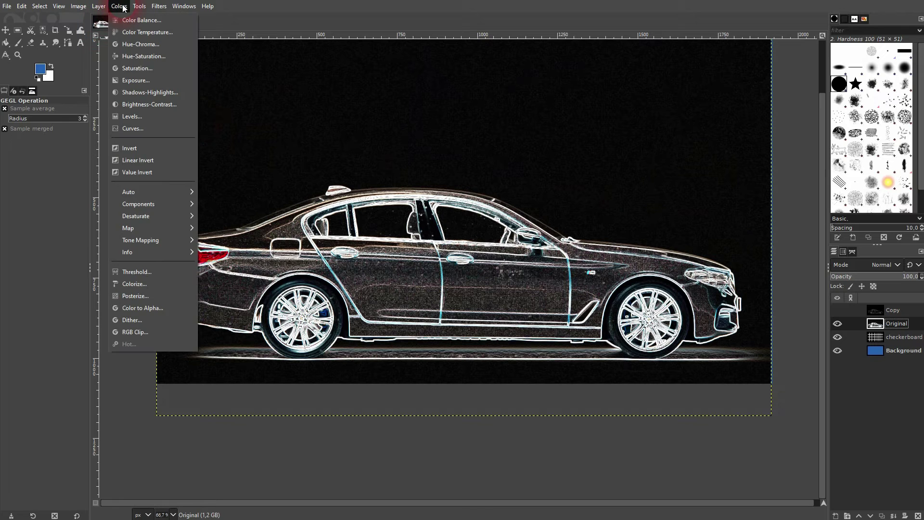
{"action": "mouse_move", "coordinate": [182, 216]}
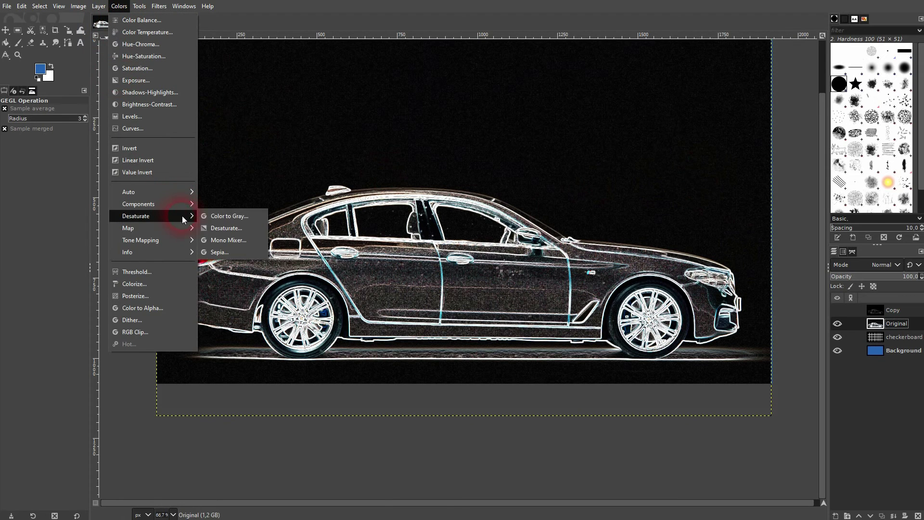
{"action": "left_click", "coordinate": [233, 228]}
{"action": "left_click", "coordinate": [724, 215]}
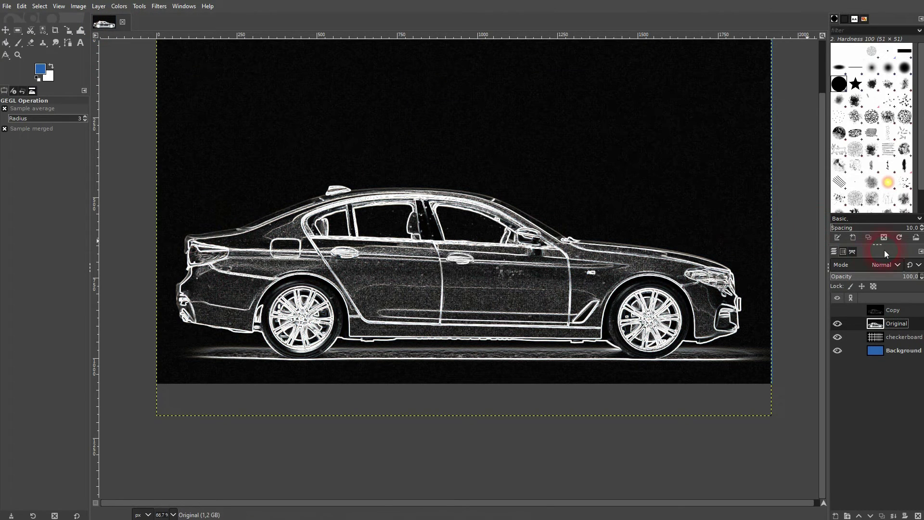
{"action": "left_click", "coordinate": [894, 264]}
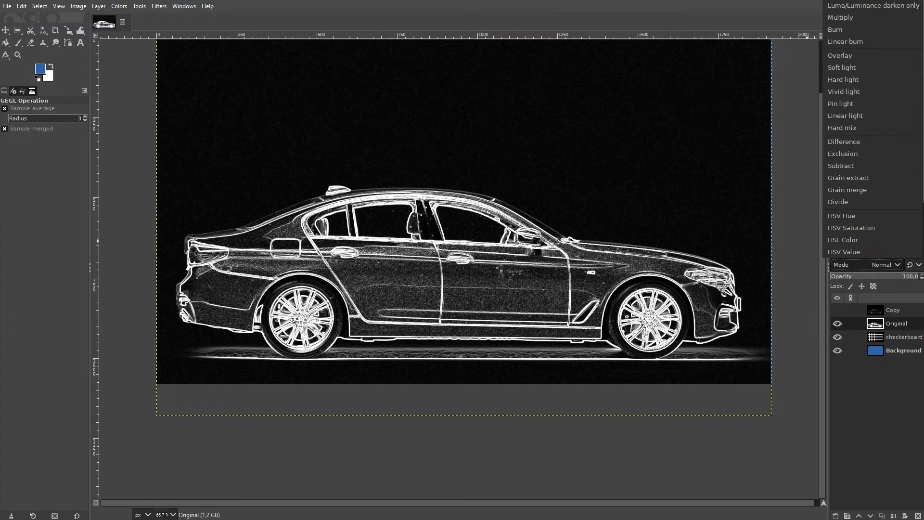
{"action": "left_click", "coordinate": [847, 20]}
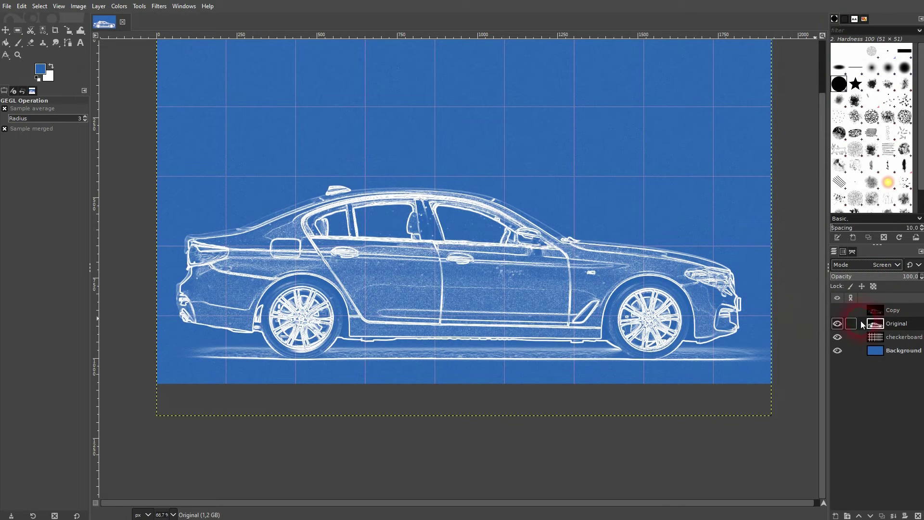
Compare the Original and Copy layers by toggling visibility and trying lower opacity.
{"action": "left_click_drag", "start_coordinate": [842, 311], "coordinate": [836, 325]}
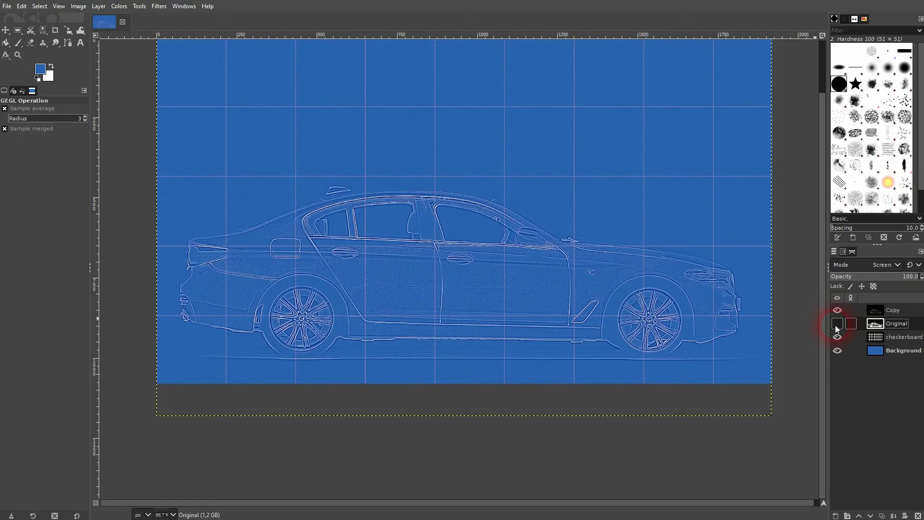
{"action": "left_click", "coordinate": [837, 323]}
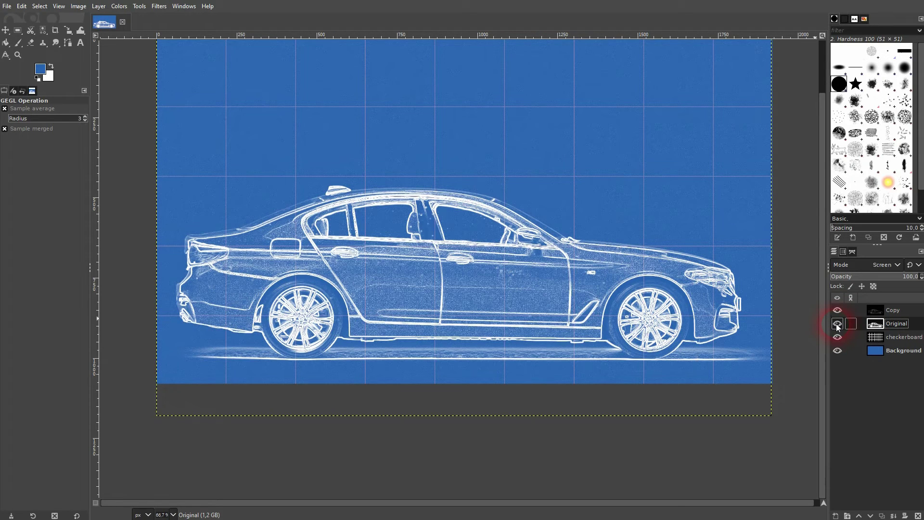
{"action": "left_click", "coordinate": [837, 311]}
{"action": "left_click", "coordinate": [891, 278]}
{"action": "left_click_drag", "start_coordinate": [873, 278], "coordinate": [847, 279]}
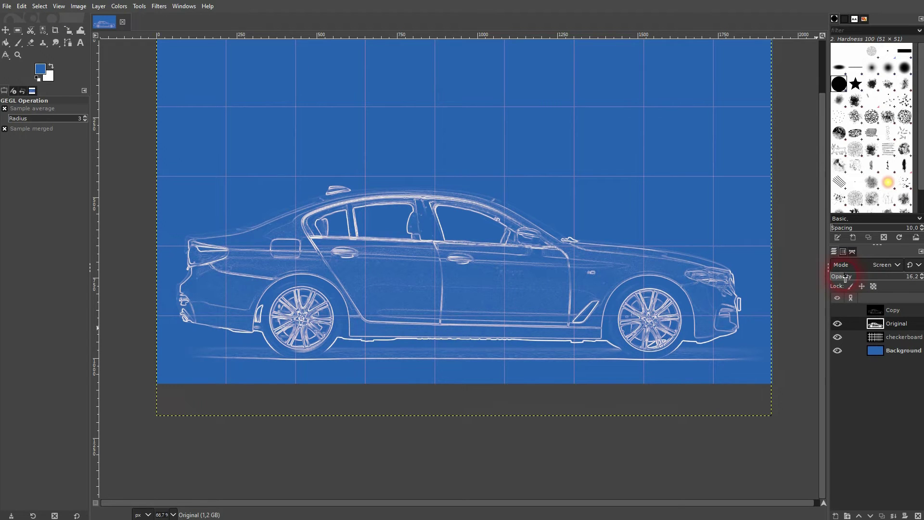
{"action": "left_click", "coordinate": [838, 324]}
{"action": "left_click", "coordinate": [837, 311]}
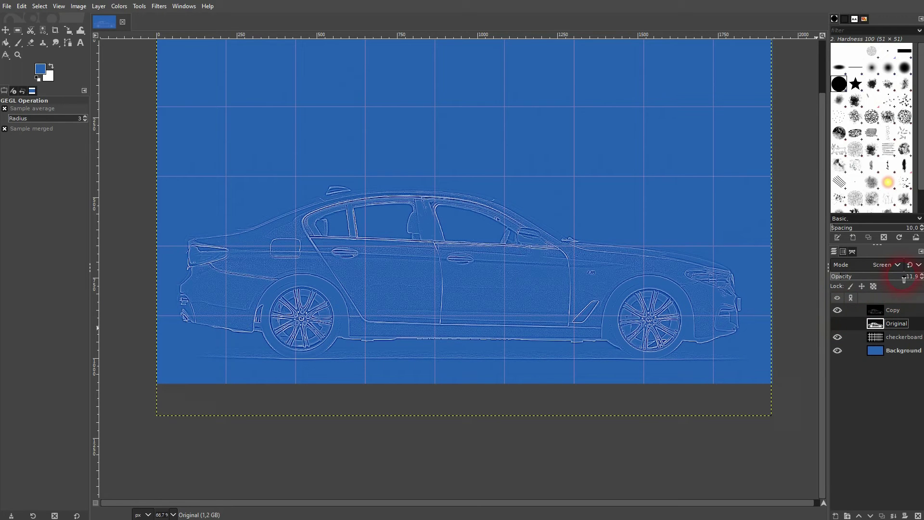
{"action": "left_click_drag", "start_coordinate": [908, 279], "coordinate": [856, 279]}
Try fading the Copy layer, then show Original and fade it to about 6.8% opacity.
{"action": "left_click", "coordinate": [851, 310]}
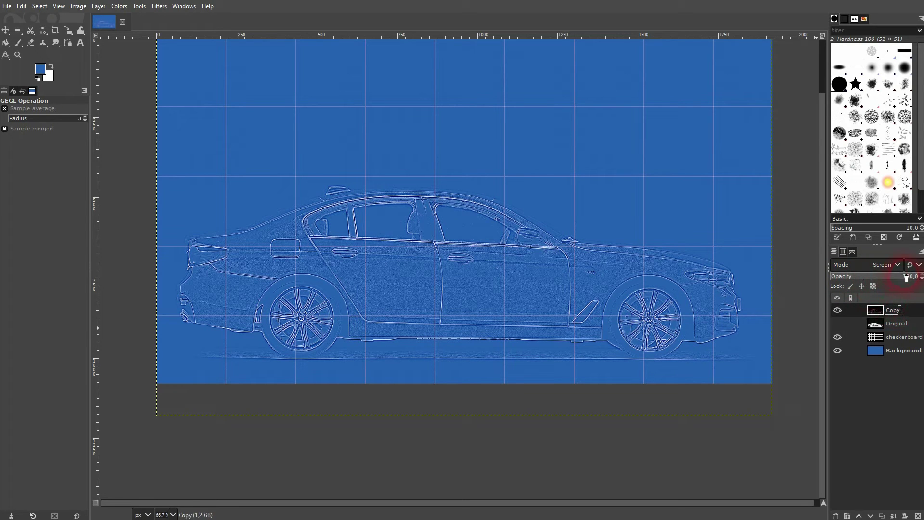
{"action": "left_click_drag", "start_coordinate": [906, 278], "coordinate": [847, 278]}
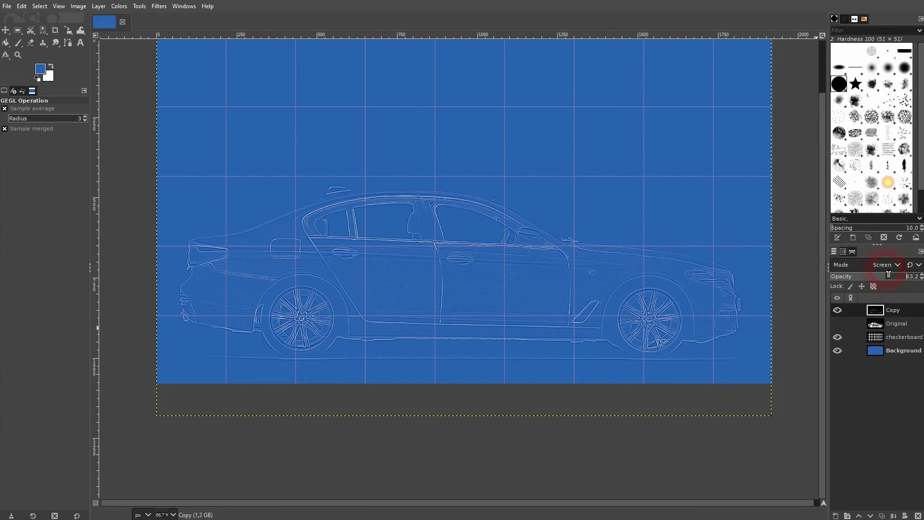
{"action": "left_click_drag", "start_coordinate": [909, 274], "coordinate": [918, 302]}
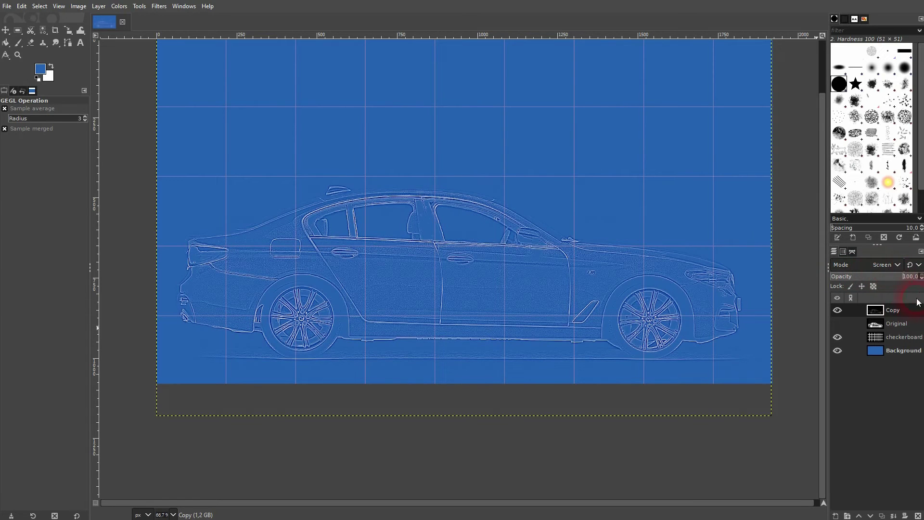
{"action": "left_click", "coordinate": [838, 311]}
{"action": "left_click", "coordinate": [838, 324]}
{"action": "left_click", "coordinate": [885, 323]}
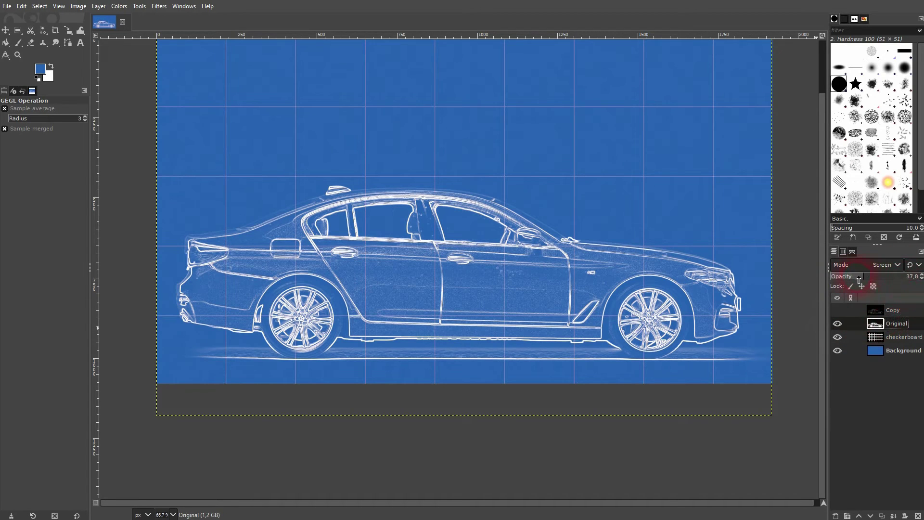
{"action": "left_click_drag", "start_coordinate": [859, 279], "coordinate": [840, 278]}
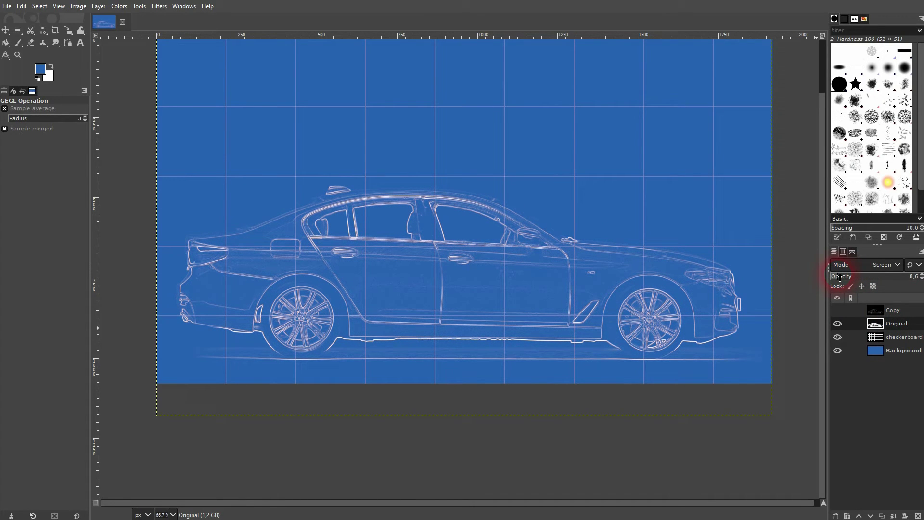
{"action": "left_click_drag", "start_coordinate": [836, 278], "coordinate": [835, 278]}
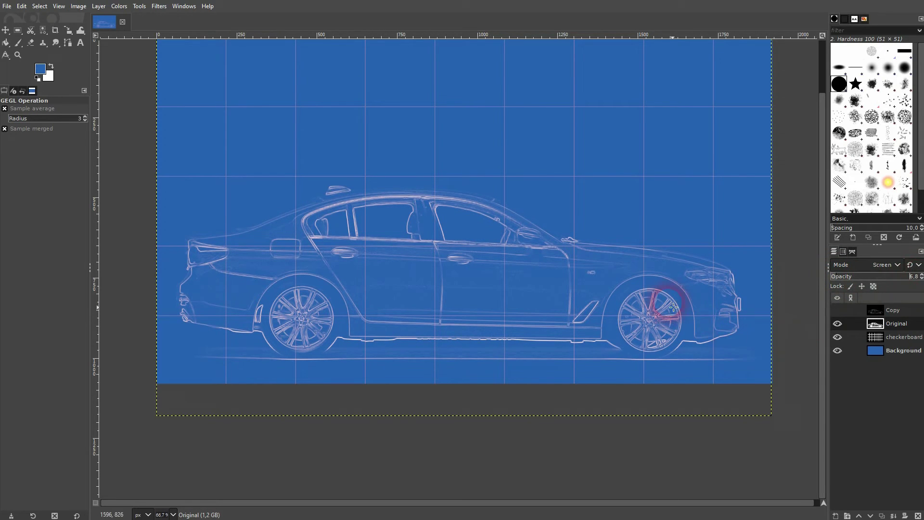
Nudge the car outlines slightly upward on the canvas with the Move tool.
{"action": "scroll", "coordinate": [541, 224], "scroll_direction": "down", "scroll_amount": 1}
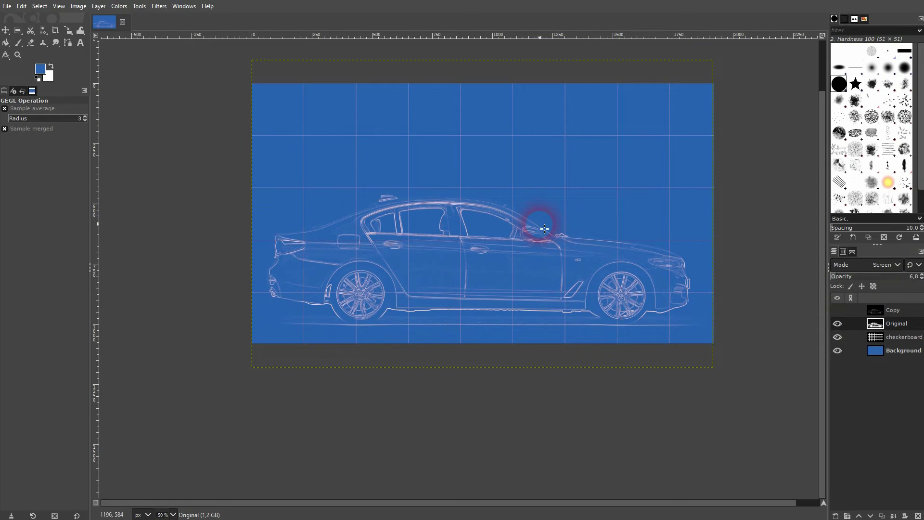
{"action": "left_click", "coordinate": [5, 30]}
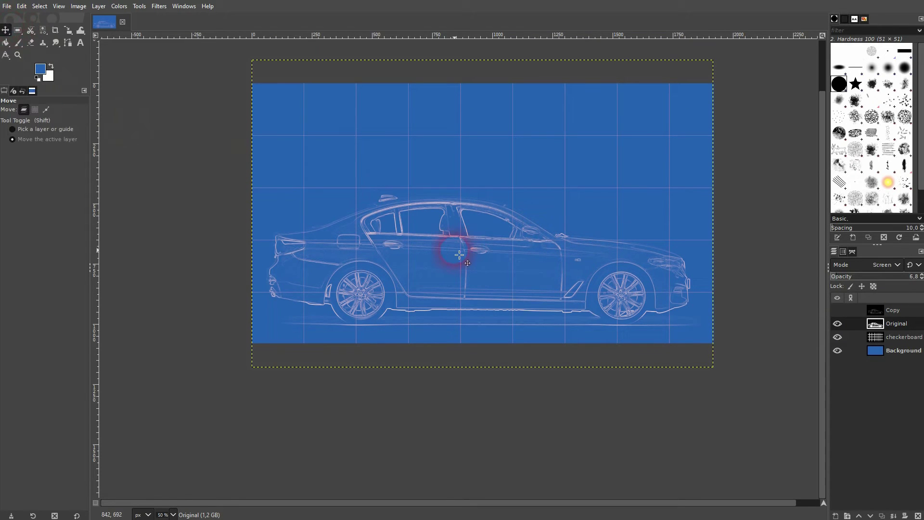
{"action": "mouse_move", "coordinate": [454, 244]}
{"action": "left_mouse_down"}
{"action": "mouse_move", "coordinate": [461, 247]}
{"action": "mouse_move", "coordinate": [460, 231]}
{"action": "left_mouse_up"}
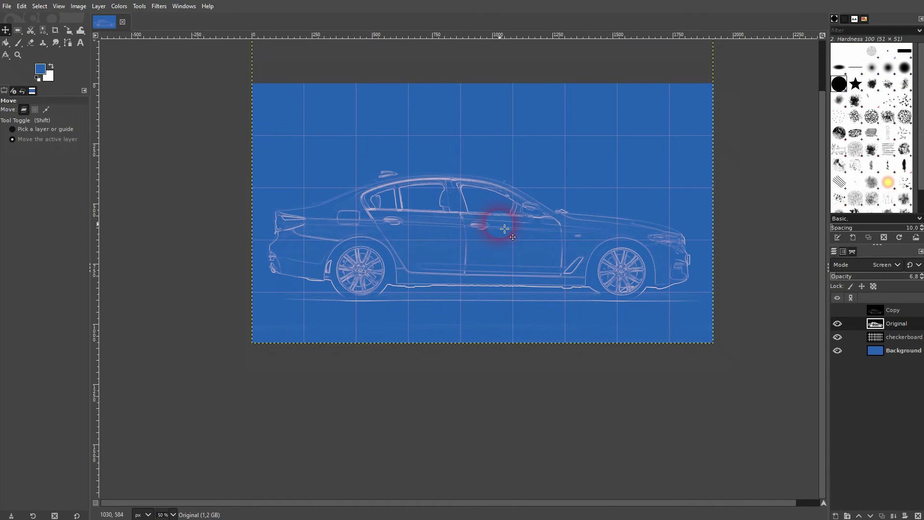
{"action": "left_click", "coordinate": [491, 245]}
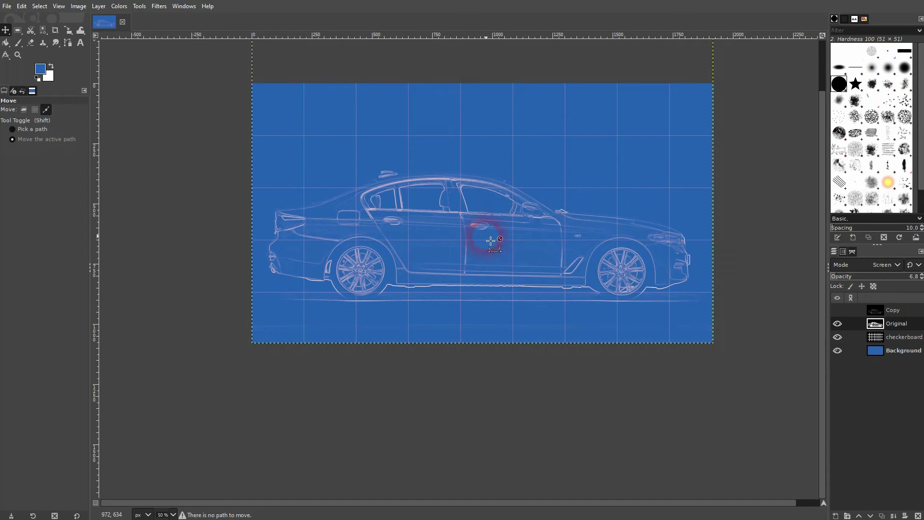
{"action": "left_click_drag", "start_coordinate": [491, 246], "coordinate": [487, 242]}
{"action": "left_click", "coordinate": [656, 370]}
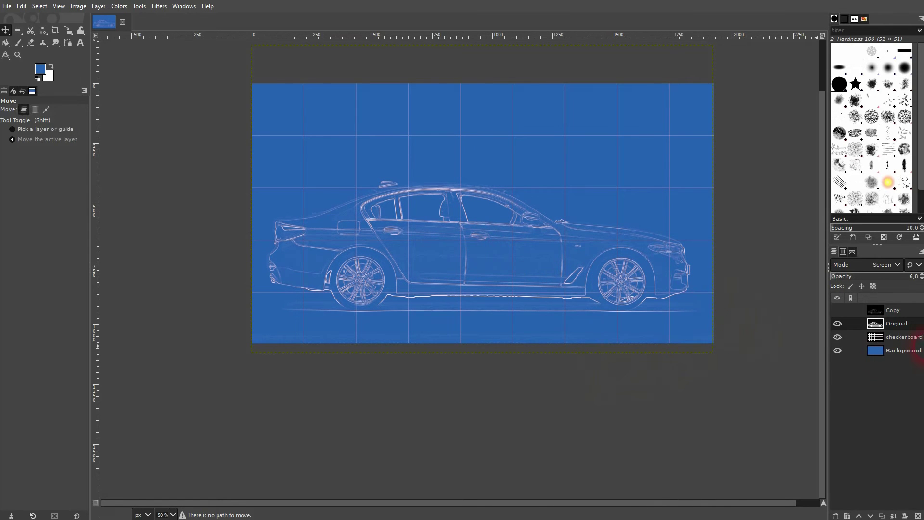
Add a White (full opacity) layer mask to the Original layer and select it.
{"action": "right_click", "coordinate": [899, 324]}
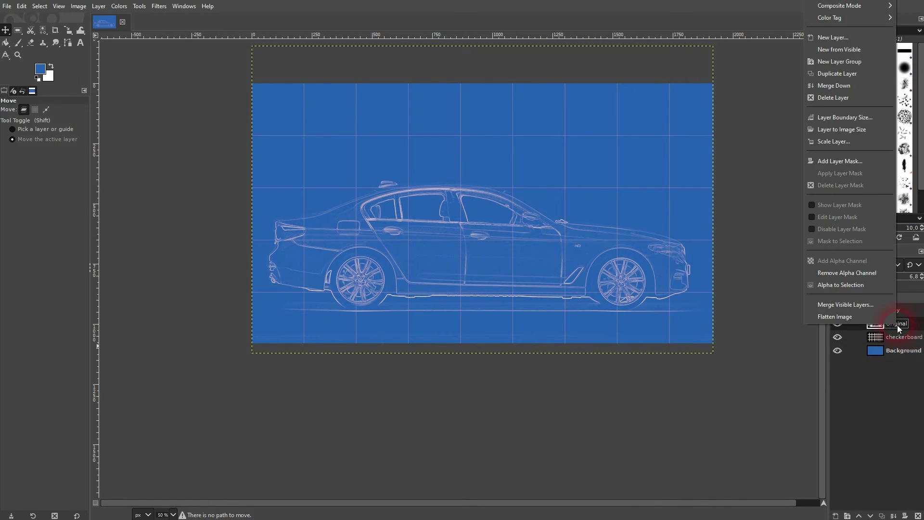
{"action": "left_click", "coordinate": [842, 161]}
{"action": "left_click", "coordinate": [815, 131]}
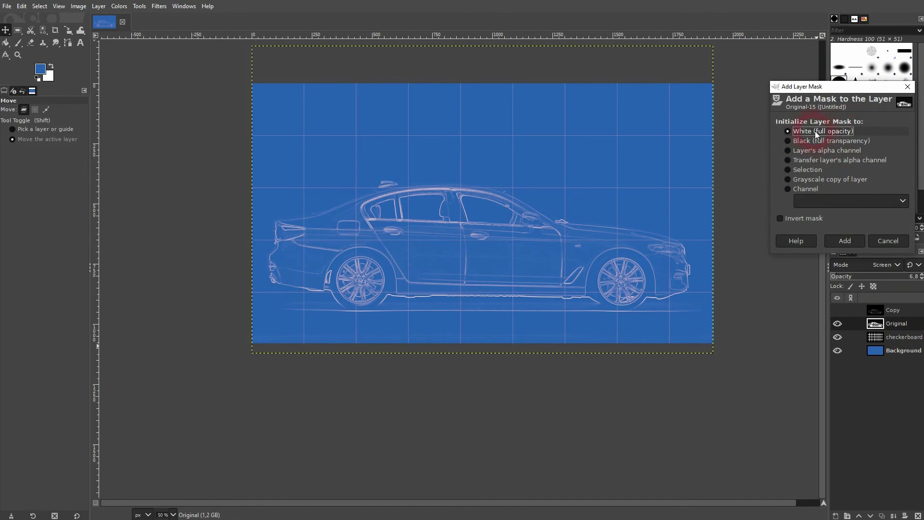
{"action": "left_click", "coordinate": [847, 236]}
{"action": "left_click", "coordinate": [888, 329]}
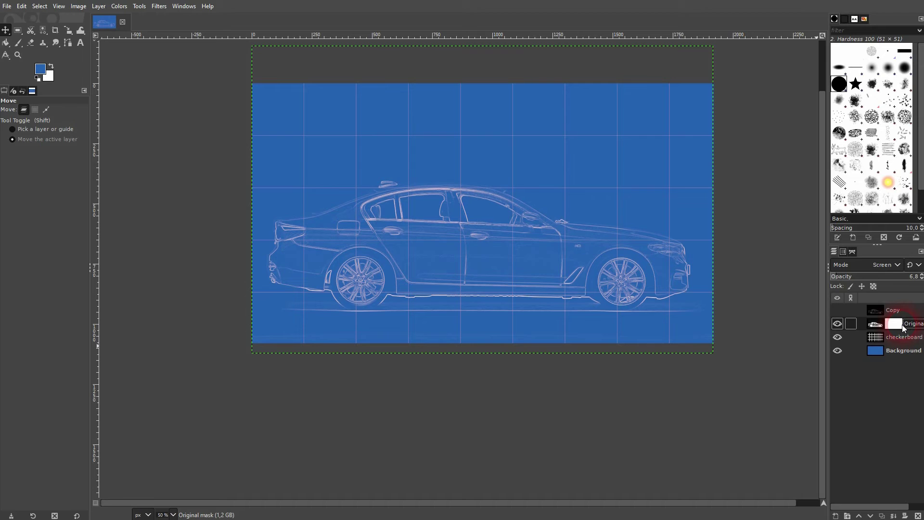
{"action": "left_click", "coordinate": [440, 147]}
{"action": "left_click", "coordinate": [56, 30]}
Set up the Paintbrush with default black/white colours at size 114 and zoom in.
{"action": "left_click_drag", "start_coordinate": [18, 46], "coordinate": [51, 50]}
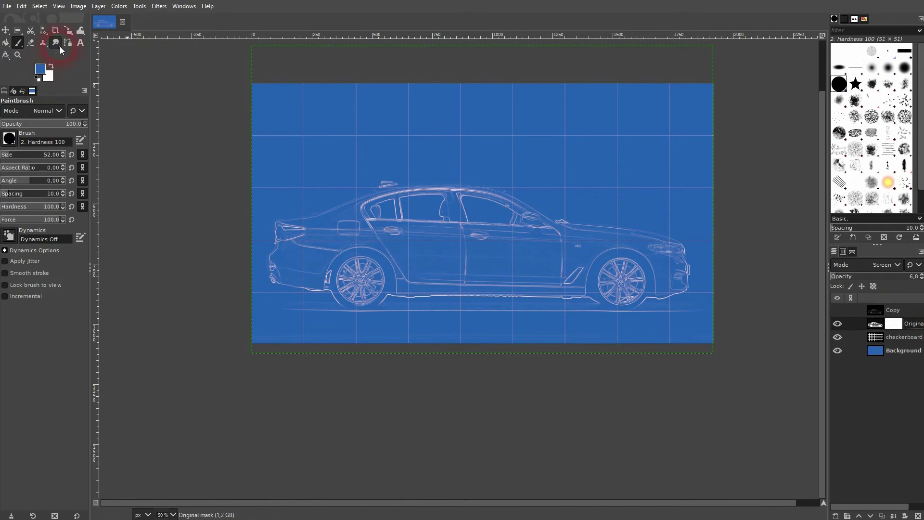
{"action": "left_click", "coordinate": [37, 78]}
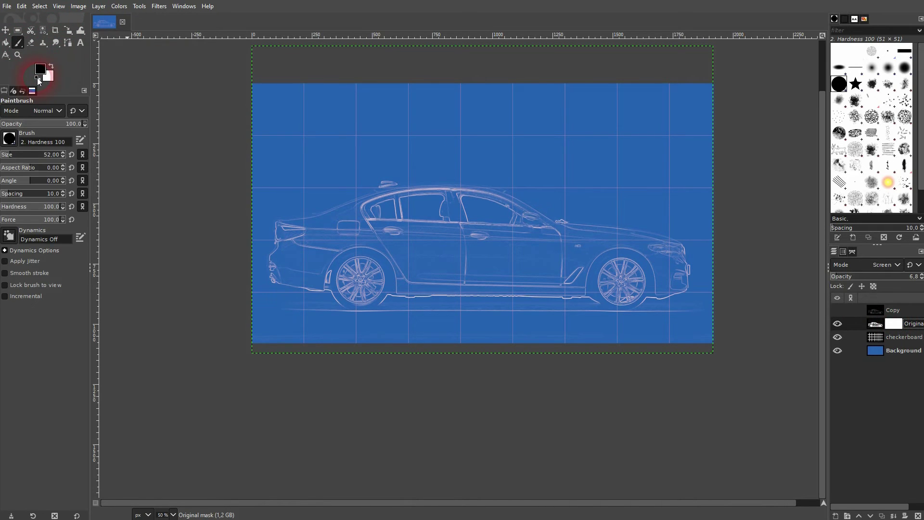
{"action": "left_click", "coordinate": [19, 155]}
{"action": "scroll", "coordinate": [702, 334], "scroll_direction": "up", "scroll_amount": 1}
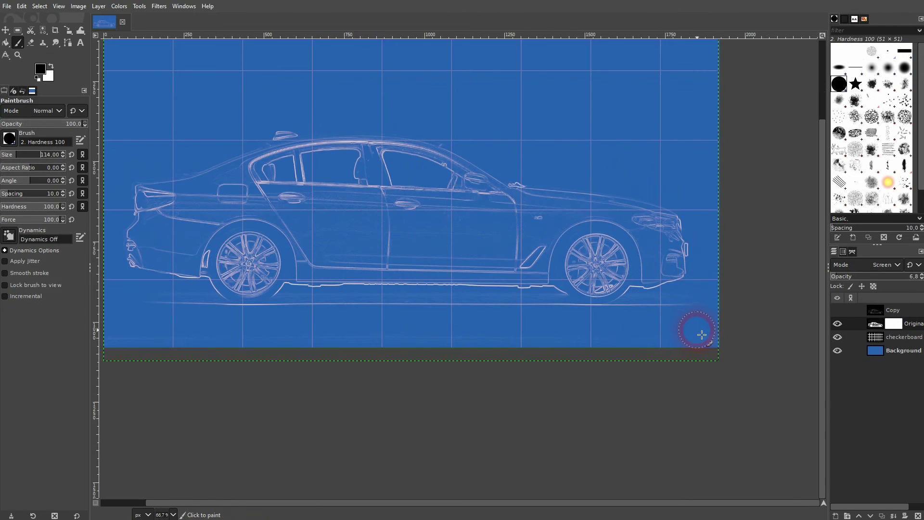
{"action": "scroll", "coordinate": [702, 334], "scroll_direction": "up", "scroll_amount": 2}
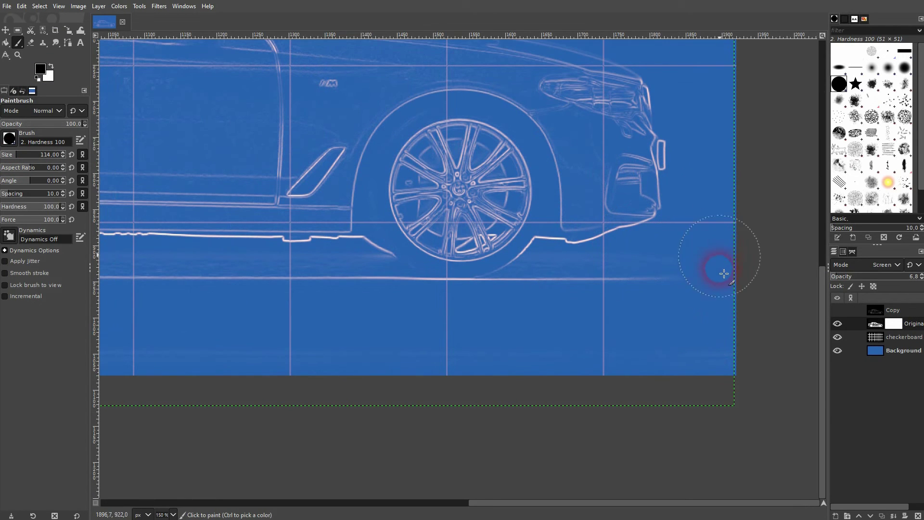
Paint out the faint lines and streaks running below the car body.
{"action": "mouse_move", "coordinate": [724, 273]}
{"action": "left_mouse_down"}
{"action": "mouse_move", "coordinate": [635, 297]}
{"action": "mouse_move", "coordinate": [547, 296]}
{"action": "left_mouse_up"}
{"action": "mouse_move", "coordinate": [424, 331]}
{"action": "left_mouse_down"}
{"action": "mouse_move", "coordinate": [377, 301]}
{"action": "mouse_move", "coordinate": [341, 295]}
{"action": "mouse_move", "coordinate": [202, 295]}
{"action": "left_mouse_up"}
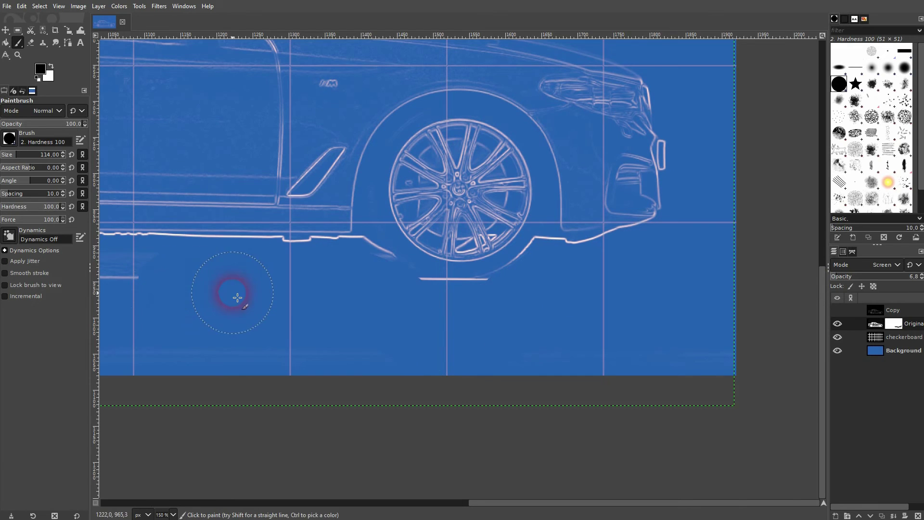
{"action": "scroll", "coordinate": [609, 310], "scroll_direction": "left", "scroll_amount": 10}
{"action": "mouse_move", "coordinate": [586, 303]}
{"action": "left_mouse_down"}
{"action": "mouse_move", "coordinate": [181, 305]}
{"action": "mouse_move", "coordinate": [190, 319]}
{"action": "left_mouse_up"}
{"action": "mouse_move", "coordinate": [300, 329]}
{"action": "left_mouse_down"}
{"action": "mouse_move", "coordinate": [419, 353]}
{"action": "mouse_move", "coordinate": [597, 360]}
{"action": "left_mouse_up"}
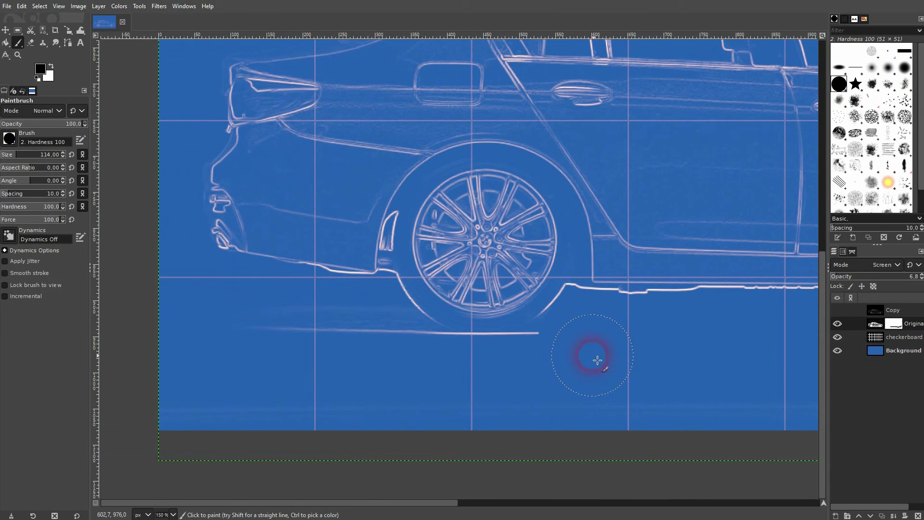
{"action": "mouse_move", "coordinate": [396, 373]}
{"action": "left_mouse_down"}
{"action": "mouse_move", "coordinate": [390, 348]}
{"action": "mouse_move", "coordinate": [276, 332]}
{"action": "left_mouse_up"}
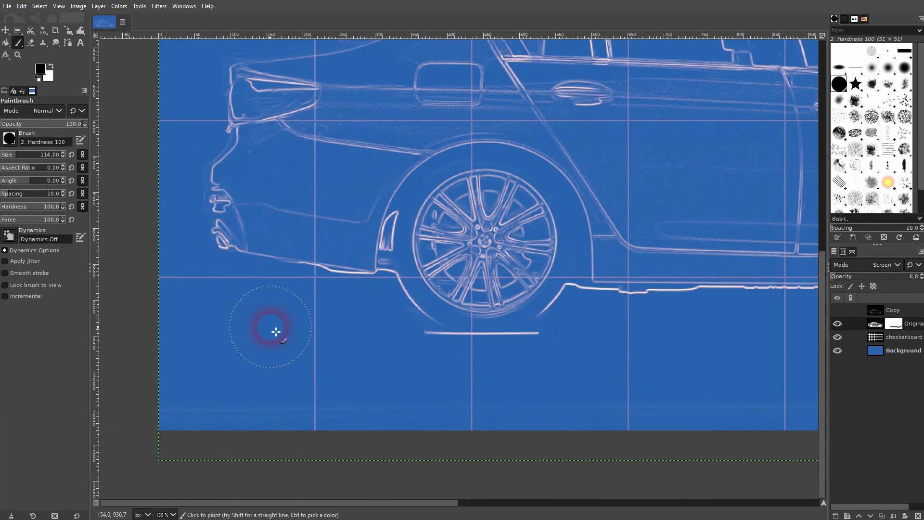
{"action": "left_click_drag", "start_coordinate": [402, 366], "coordinate": [412, 361]}
Mask the stray lines beside and under the front wheel.
{"action": "left_click_drag", "start_coordinate": [458, 213], "coordinate": [469, 425]}
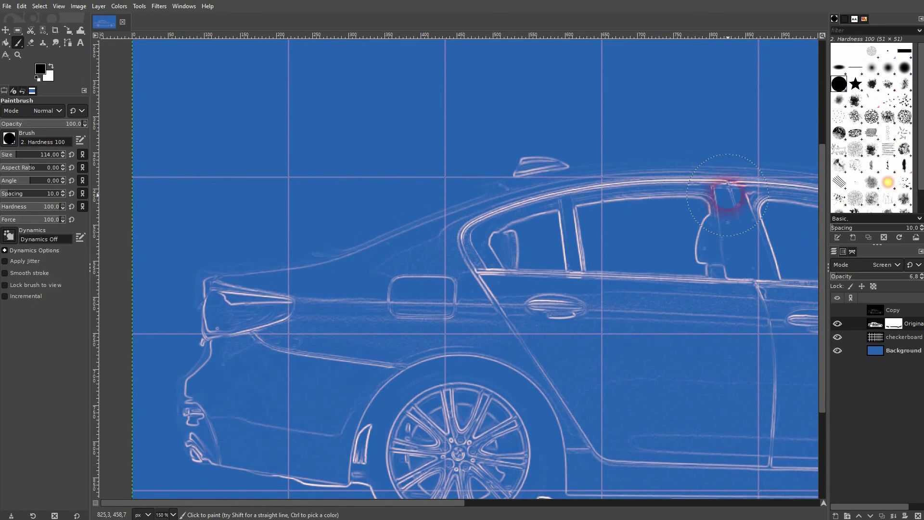
{"action": "left_click_drag", "start_coordinate": [722, 200], "coordinate": [320, 227]}
{"action": "left_click_drag", "start_coordinate": [648, 271], "coordinate": [448, 203]}
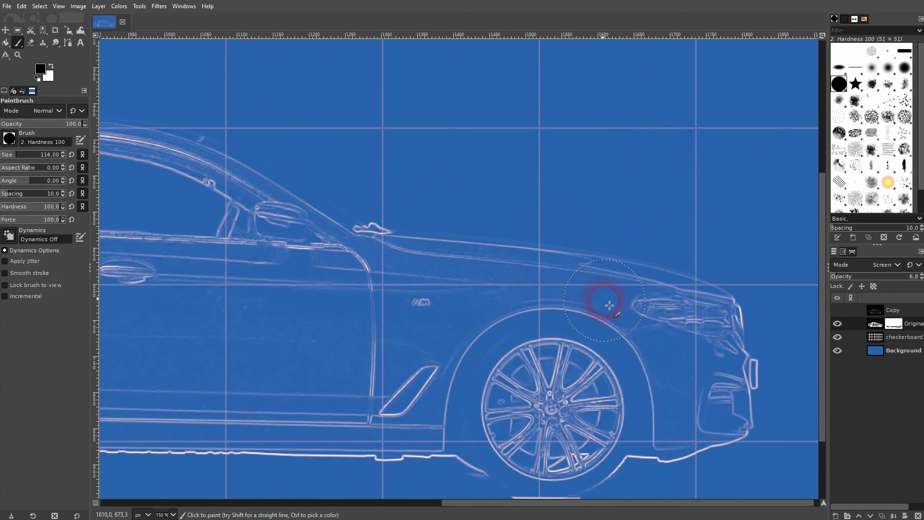
{"action": "left_click_drag", "start_coordinate": [603, 304], "coordinate": [489, 250]}
{"action": "left_click_drag", "start_coordinate": [435, 373], "coordinate": [424, 284]}
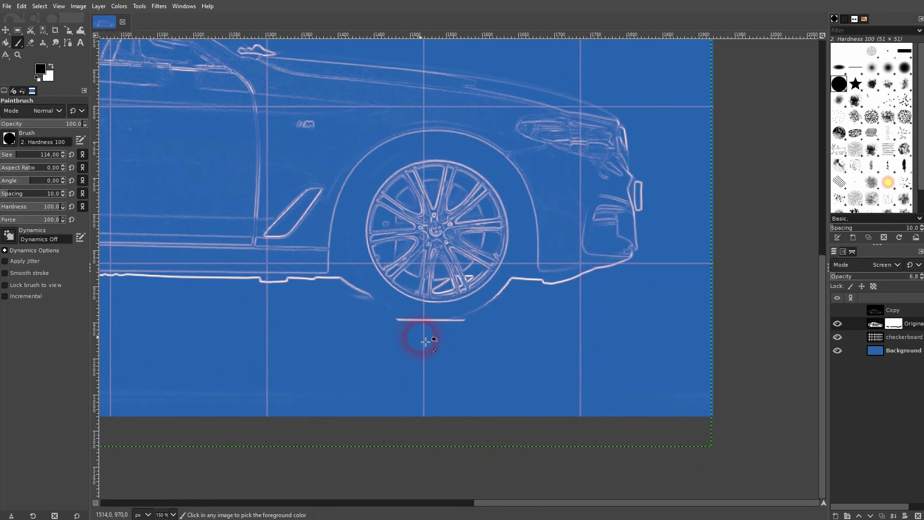
{"action": "scroll", "coordinate": [366, 337], "scroll_direction": "up", "scroll_amount": 2}
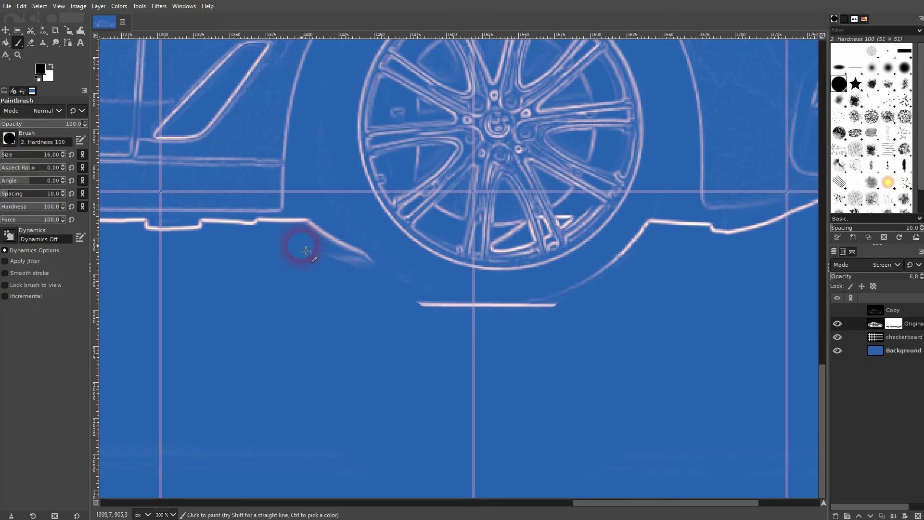
{"action": "mouse_move", "coordinate": [368, 280]}
{"action": "left_mouse_down"}
{"action": "mouse_move", "coordinate": [411, 308]}
{"action": "mouse_move", "coordinate": [524, 321]}
{"action": "mouse_move", "coordinate": [600, 299]}
{"action": "mouse_move", "coordinate": [551, 319]}
{"action": "mouse_move", "coordinate": [473, 321]}
{"action": "mouse_move", "coordinate": [406, 299]}
{"action": "left_mouse_up"}
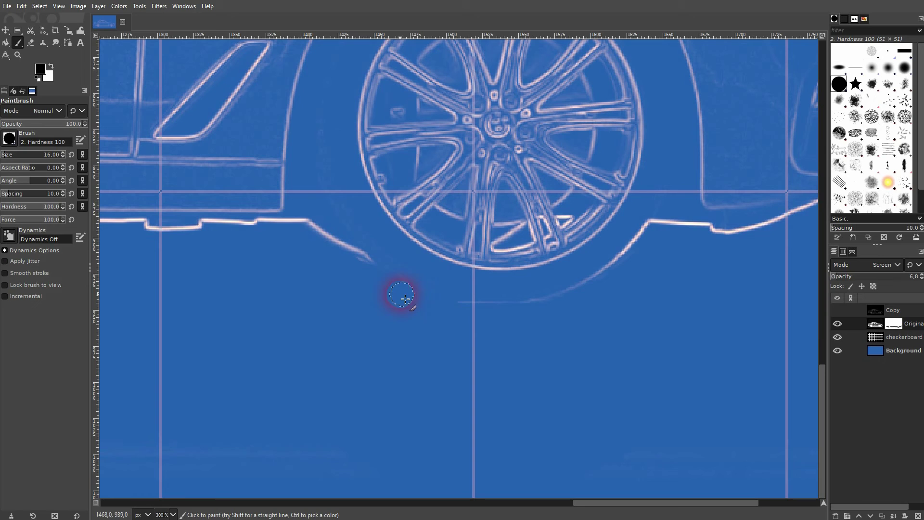
{"action": "mouse_move", "coordinate": [515, 322]}
{"action": "left_mouse_down"}
{"action": "mouse_move", "coordinate": [460, 309]}
{"action": "mouse_move", "coordinate": [554, 315]}
{"action": "mouse_move", "coordinate": [596, 301]}
{"action": "mouse_move", "coordinate": [604, 285]}
{"action": "mouse_move", "coordinate": [636, 276]}
{"action": "mouse_move", "coordinate": [656, 244]}
{"action": "left_mouse_up"}
Mask the faint line under the rear wheel, then zoom back out.
{"action": "left_click_drag", "start_coordinate": [295, 264], "coordinate": [626, 265]}
{"action": "left_click_drag", "start_coordinate": [208, 281], "coordinate": [623, 251]}
{"action": "left_click_drag", "start_coordinate": [238, 231], "coordinate": [563, 266]}
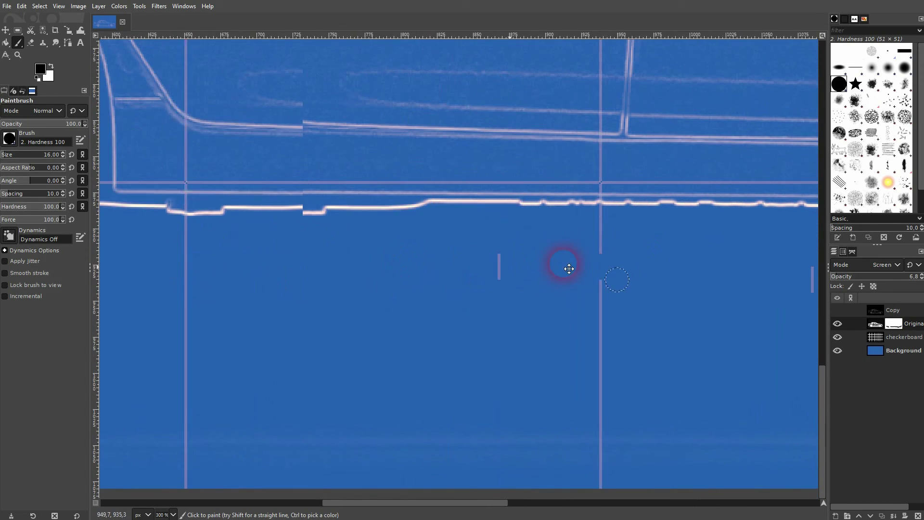
{"action": "mouse_move", "coordinate": [197, 293]}
{"action": "left_mouse_down"}
{"action": "mouse_move", "coordinate": [354, 289]}
{"action": "mouse_move", "coordinate": [523, 241]}
{"action": "left_mouse_up"}
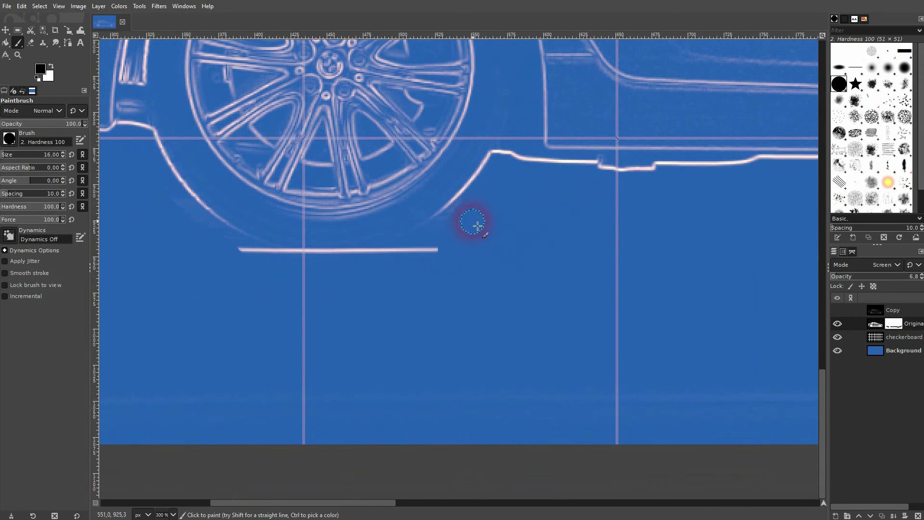
{"action": "mouse_move", "coordinate": [448, 225]}
{"action": "left_mouse_down"}
{"action": "mouse_move", "coordinate": [391, 263]}
{"action": "mouse_move", "coordinate": [436, 260]}
{"action": "mouse_move", "coordinate": [446, 233]}
{"action": "mouse_move", "coordinate": [368, 263]}
{"action": "mouse_move", "coordinate": [302, 269]}
{"action": "left_mouse_up"}
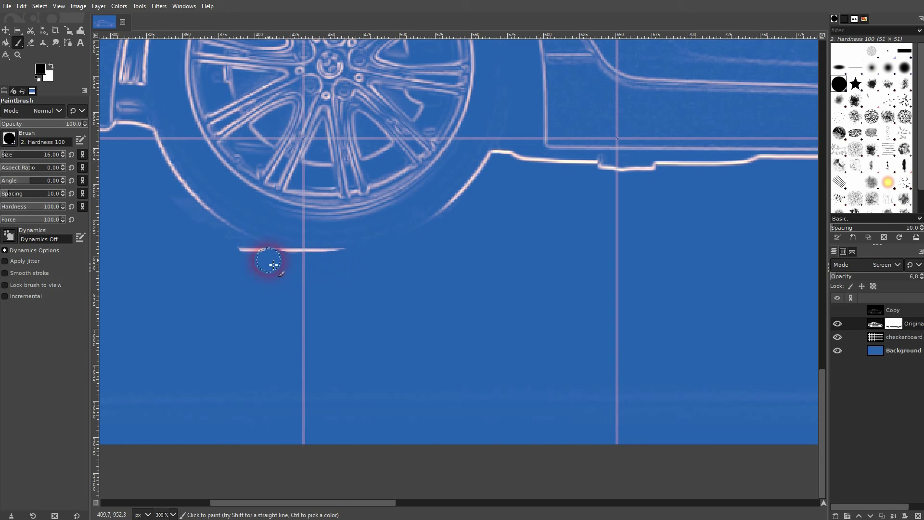
{"action": "mouse_move", "coordinate": [273, 265]}
{"action": "left_mouse_down"}
{"action": "mouse_move", "coordinate": [227, 247]}
{"action": "mouse_move", "coordinate": [300, 264]}
{"action": "mouse_move", "coordinate": [351, 258]}
{"action": "mouse_move", "coordinate": [224, 237]}
{"action": "mouse_move", "coordinate": [380, 336]}
{"action": "mouse_move", "coordinate": [367, 363]}
{"action": "left_mouse_up"}
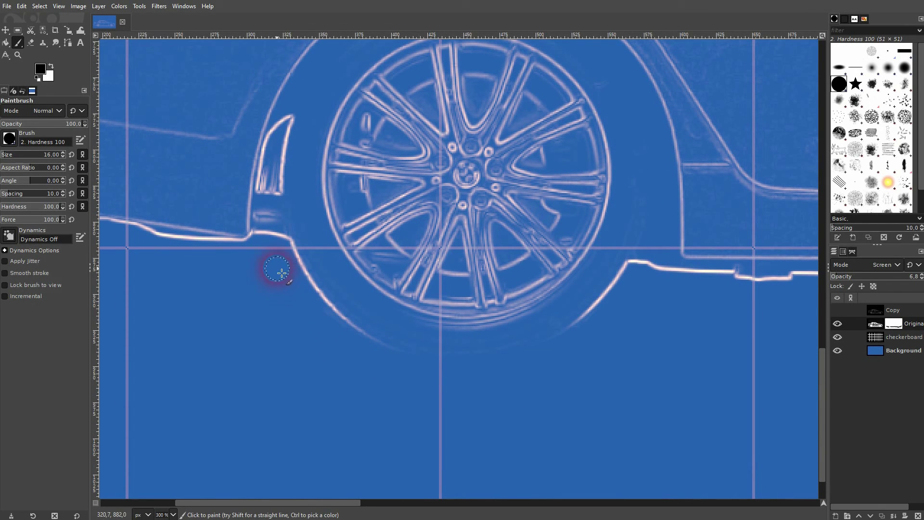
{"action": "scroll", "coordinate": [361, 299], "scroll_direction": "down", "scroll_amount": 5}
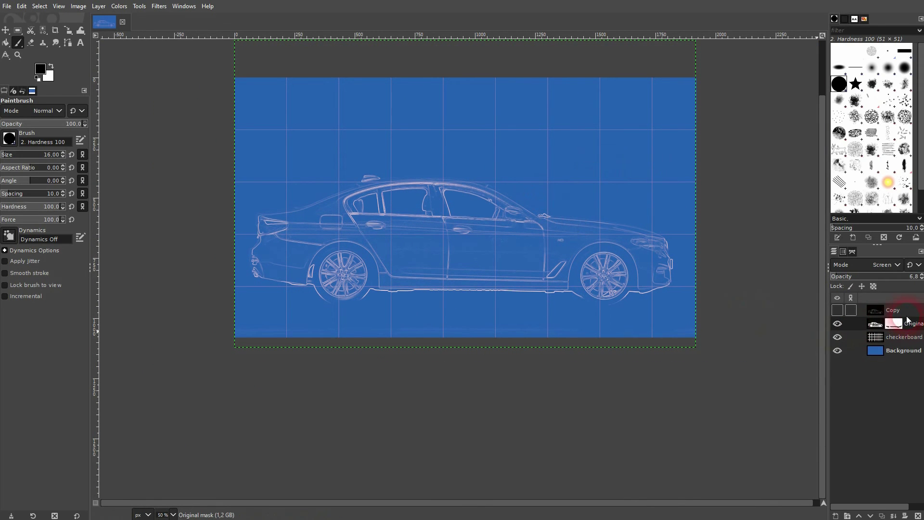
On the Copy layer, add a text box reading 'car model' and 'type: xj -' on two lines.
{"action": "left_click", "coordinate": [894, 311]}
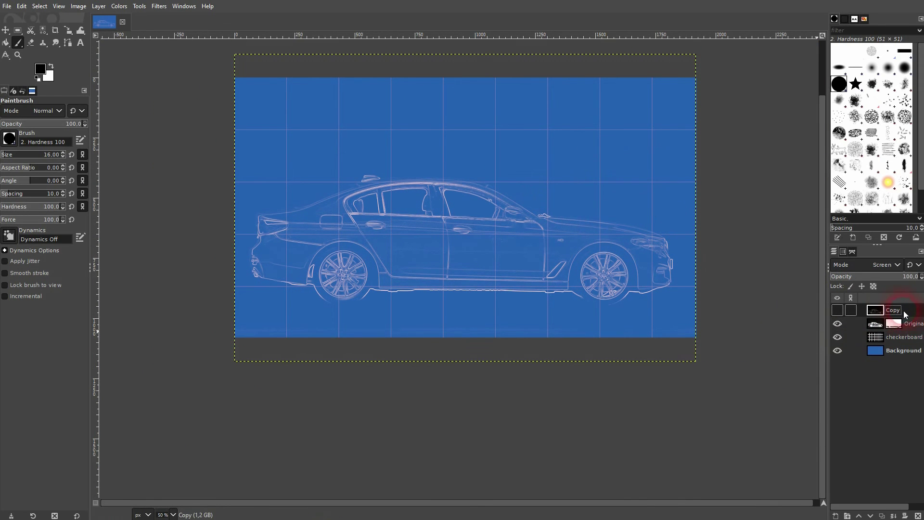
{"action": "key", "text": "t"}
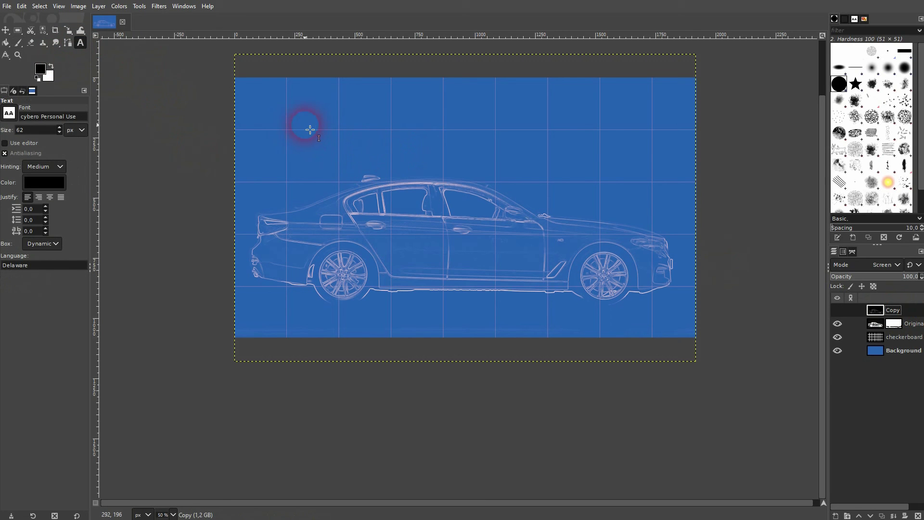
{"action": "left_click", "coordinate": [295, 114]}
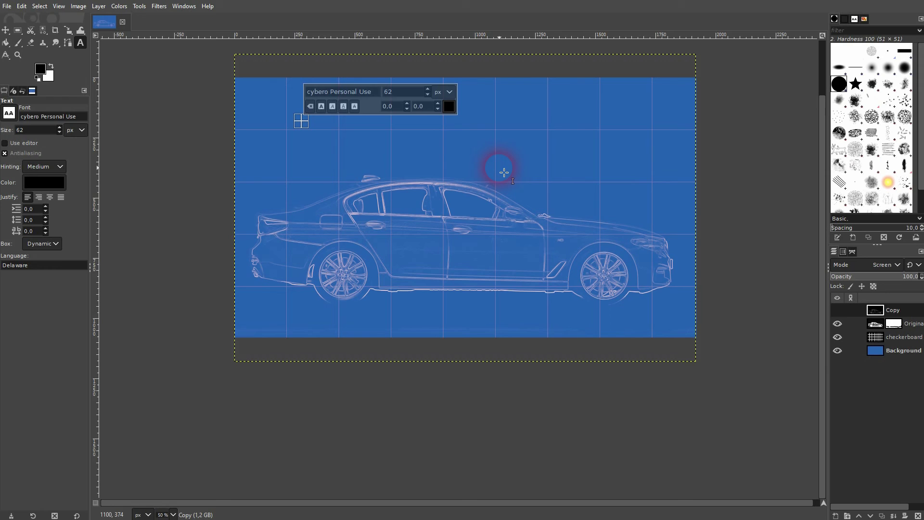
{"action": "type", "text": "car model"}
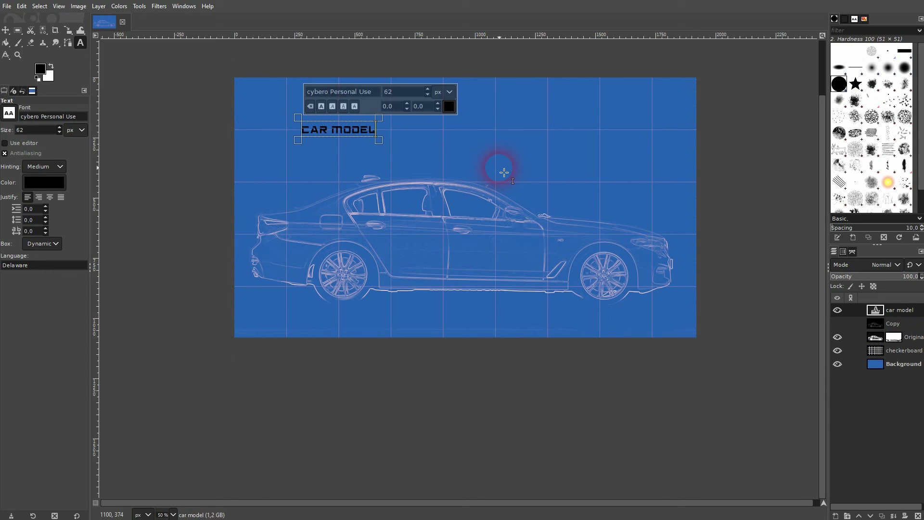
{"action": "key", "text": "Return"}
{"action": "type", "text": "type"}
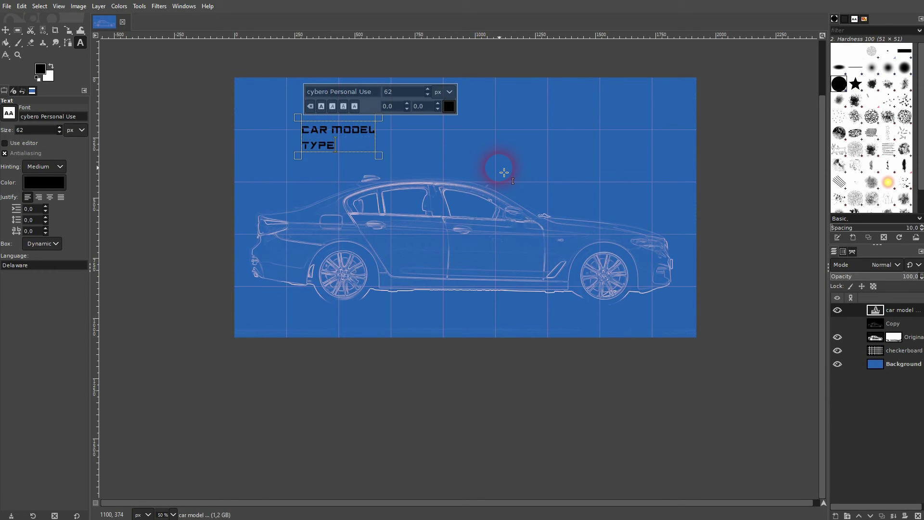
{"action": "type", "text": ": xj -"}
Set the caption font to Arial Heavy and its colour to white (ffffff).
{"action": "key", "text": "ctrl+a"}
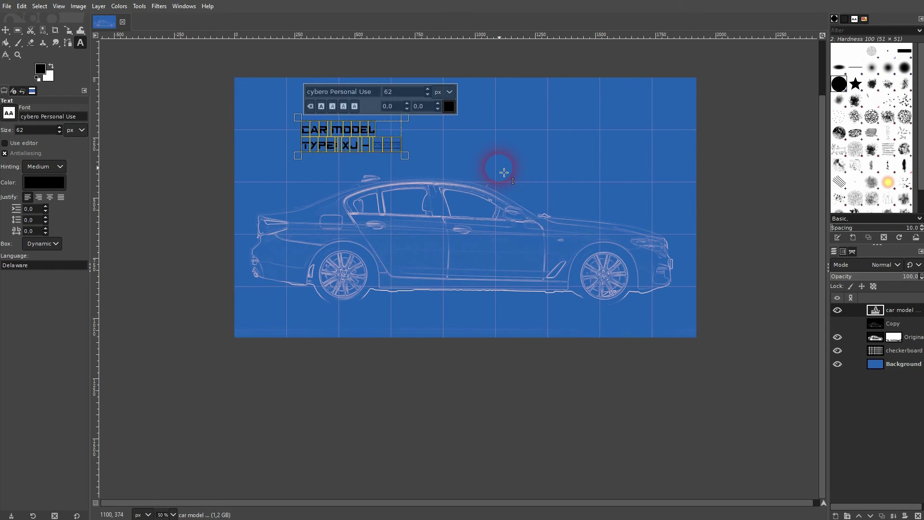
{"action": "left_click", "coordinate": [360, 91]}
{"action": "type", "text": "Arial"}
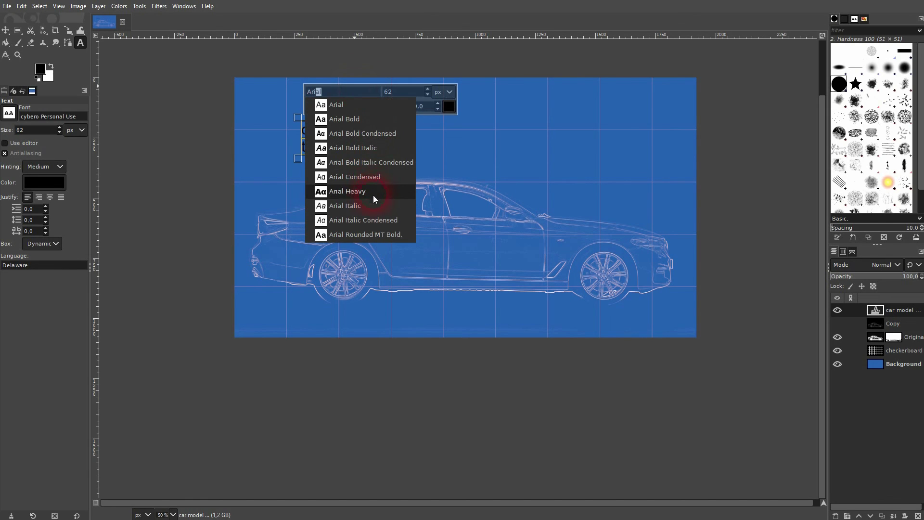
{"action": "left_click", "coordinate": [374, 193]}
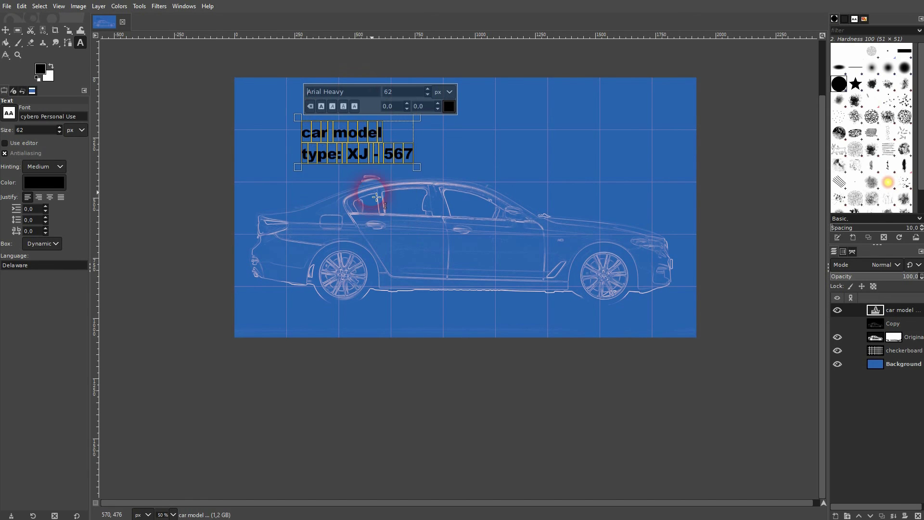
{"action": "double_click", "coordinate": [400, 95]}
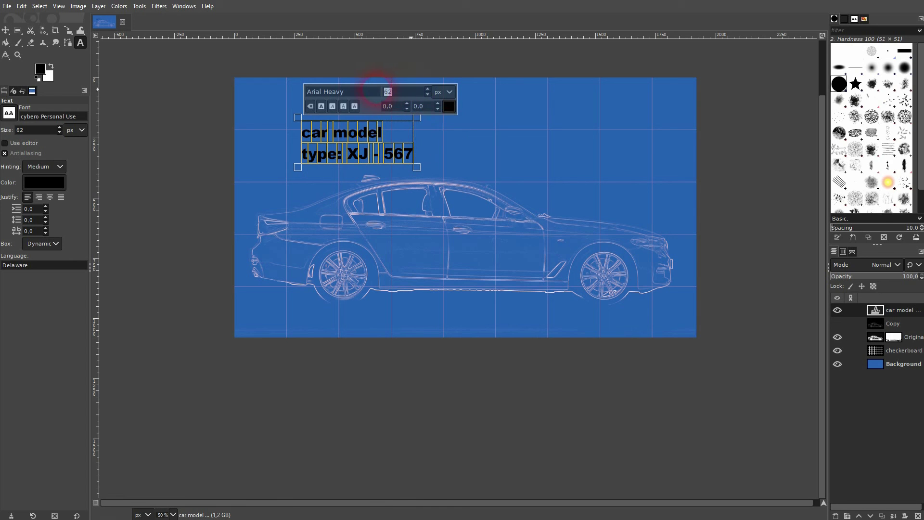
{"action": "left_click", "coordinate": [449, 106]}
{"action": "left_click", "coordinate": [354, 59]}
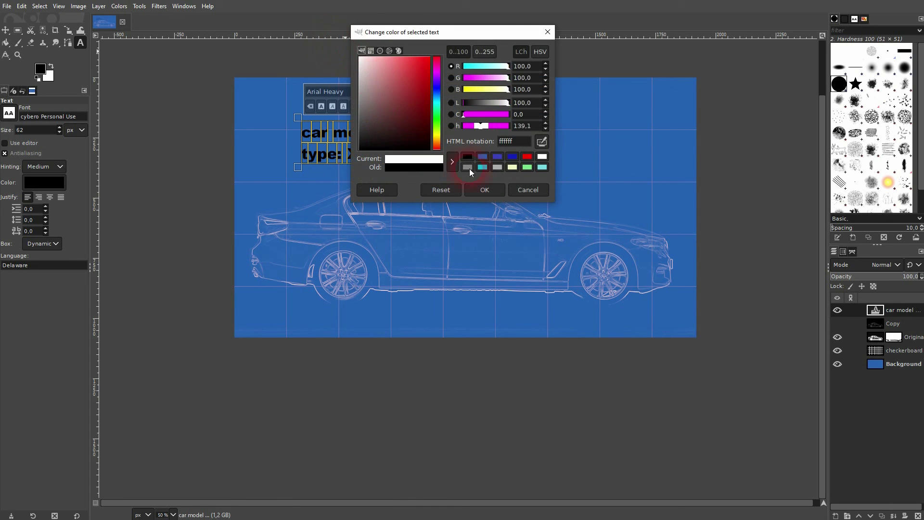
{"action": "left_click", "coordinate": [484, 189]}
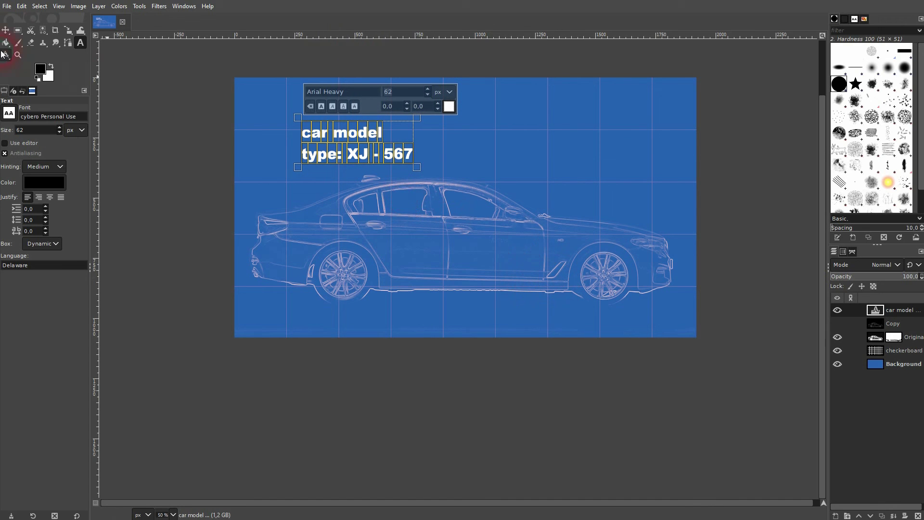
Drag the 'car model' text layer to the top-left corner and set its opacity to 16.8.
{"action": "left_click", "coordinate": [5, 32]}
{"action": "left_click_drag", "start_coordinate": [334, 140], "coordinate": [278, 109]}
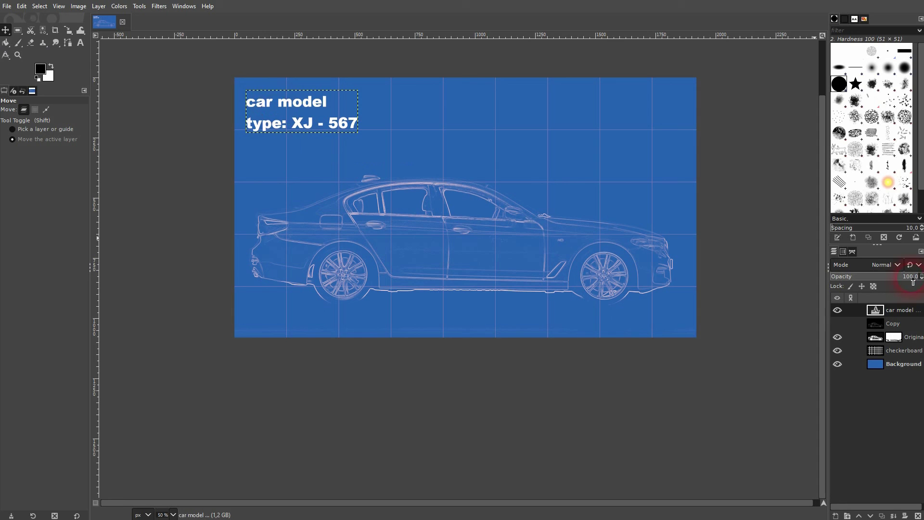
{"action": "left_click_drag", "start_coordinate": [880, 277], "coordinate": [843, 279]}
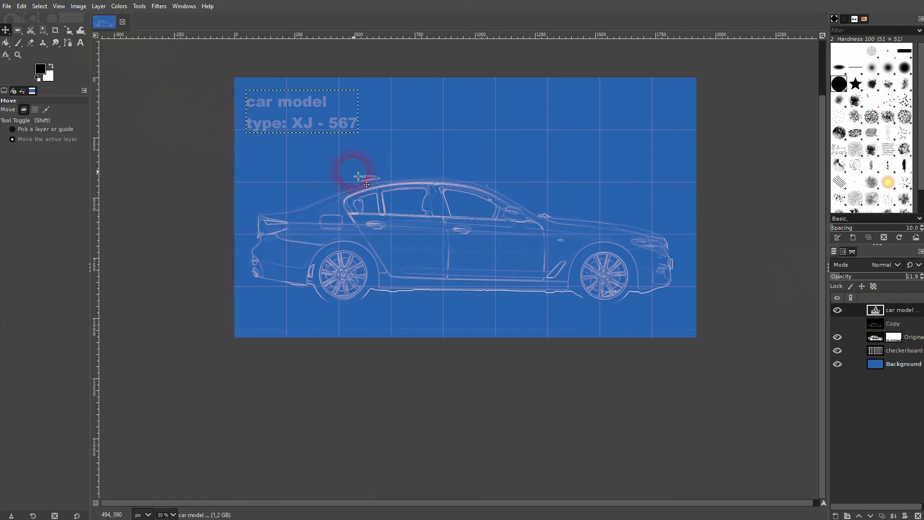
{"action": "left_click", "coordinate": [904, 364]}
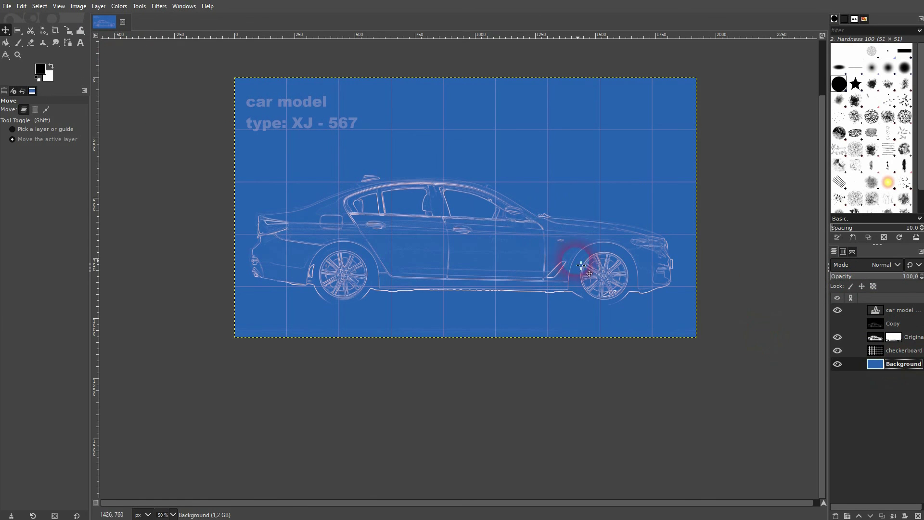